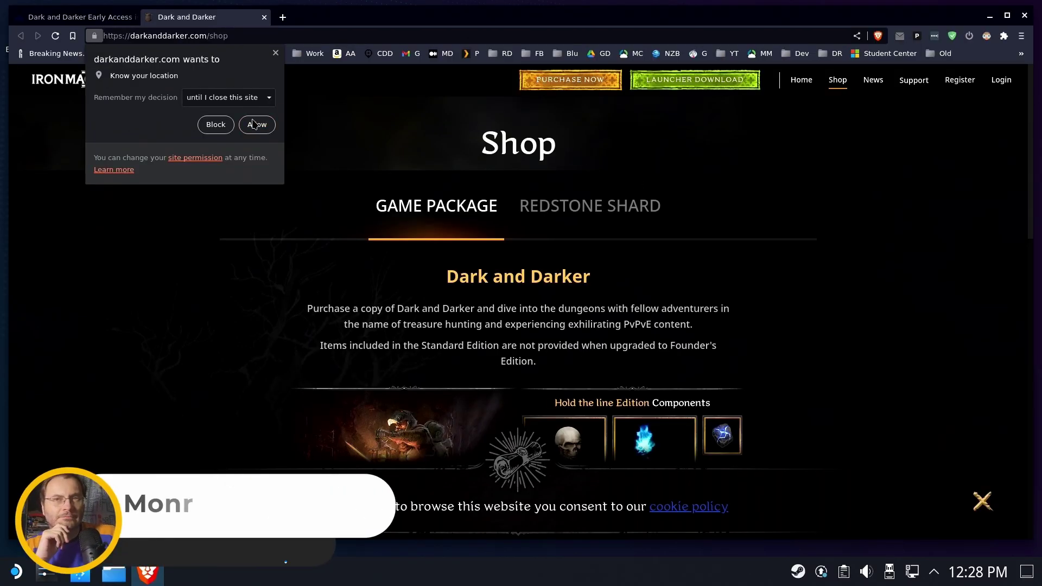
Block the location request and save Blacksmith Installer.exe (85.3 MB) from the shop page into Downloads.
{"action": "left_click", "coordinate": [216, 124]}
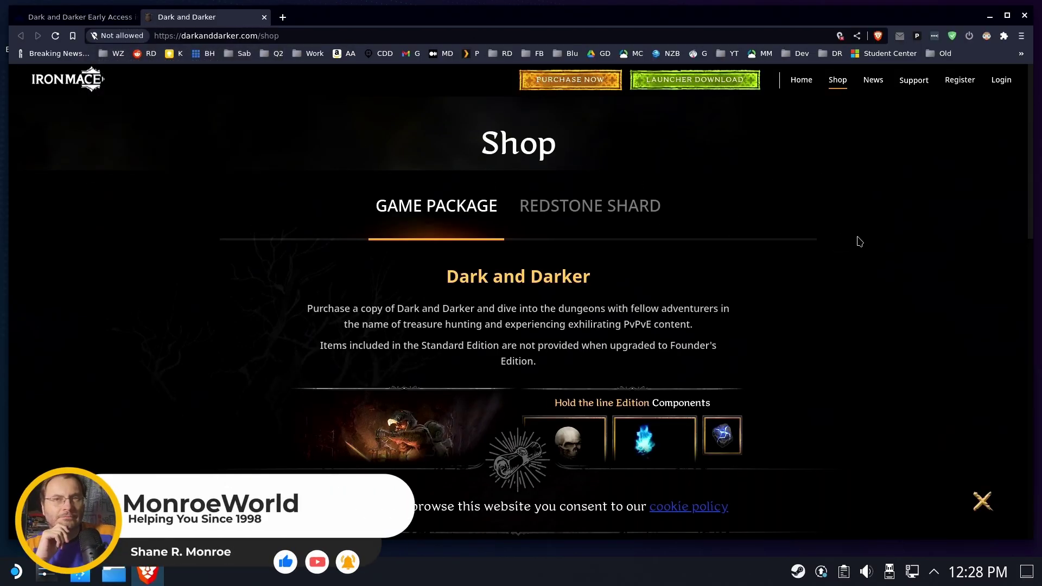
{"action": "scroll", "coordinate": [511, 299], "scroll_direction": "down", "scroll_amount": 10}
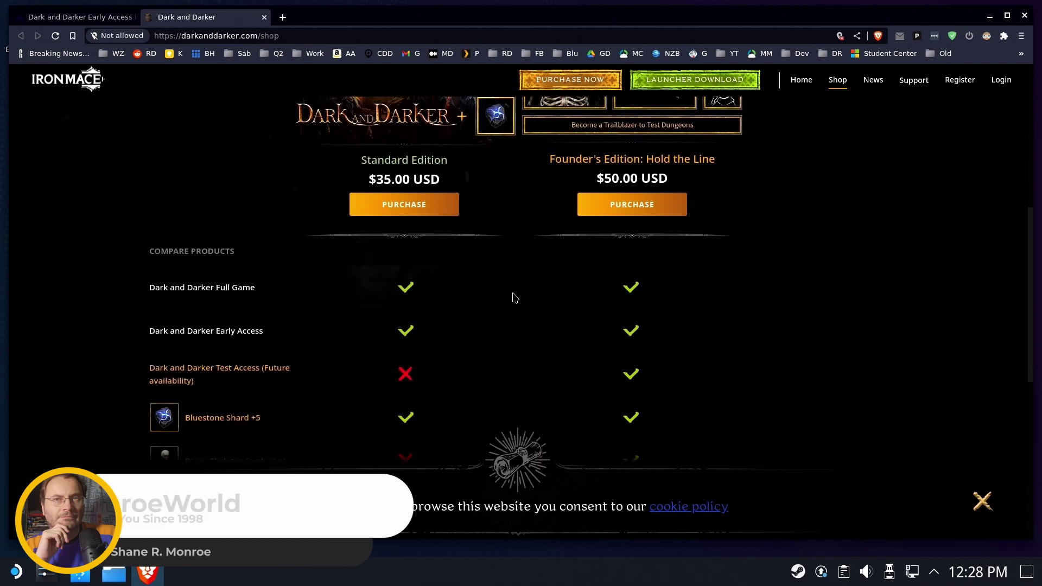
{"action": "scroll", "coordinate": [511, 298], "scroll_direction": "up", "scroll_amount": 10}
{"action": "left_click", "coordinate": [697, 80]}
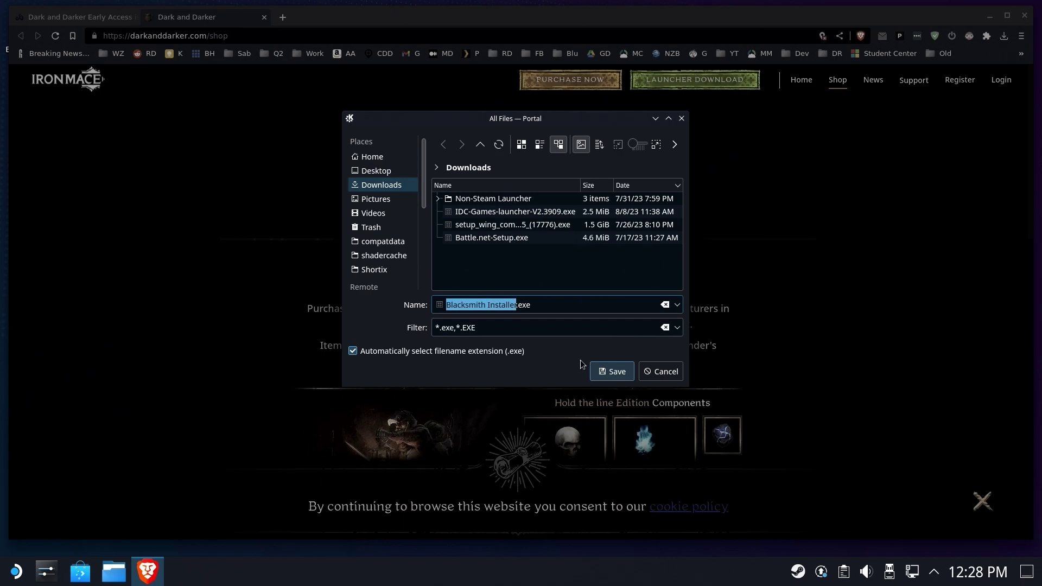
{"action": "left_click", "coordinate": [595, 372]}
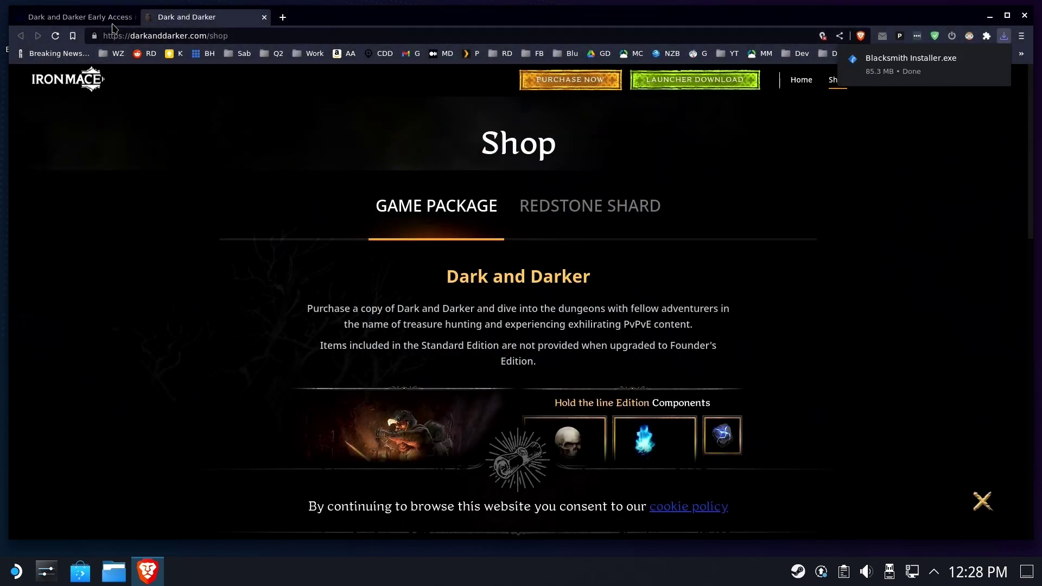
Add Blacksmith Installer.exe from Downloads to the Steam library as a non-Steam game.
{"action": "right_click", "coordinate": [798, 571]}
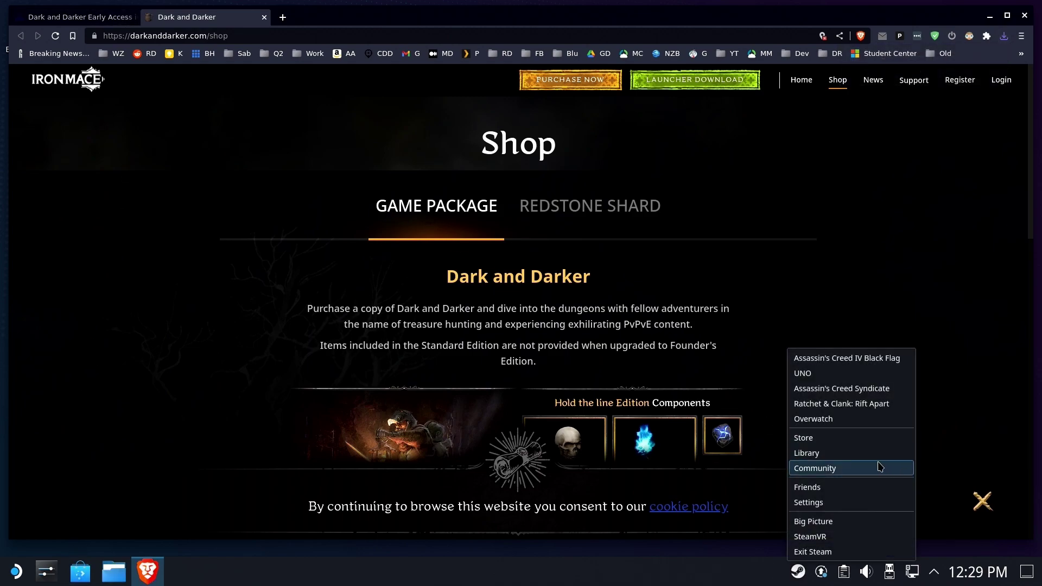
{"action": "left_click", "coordinate": [850, 454]}
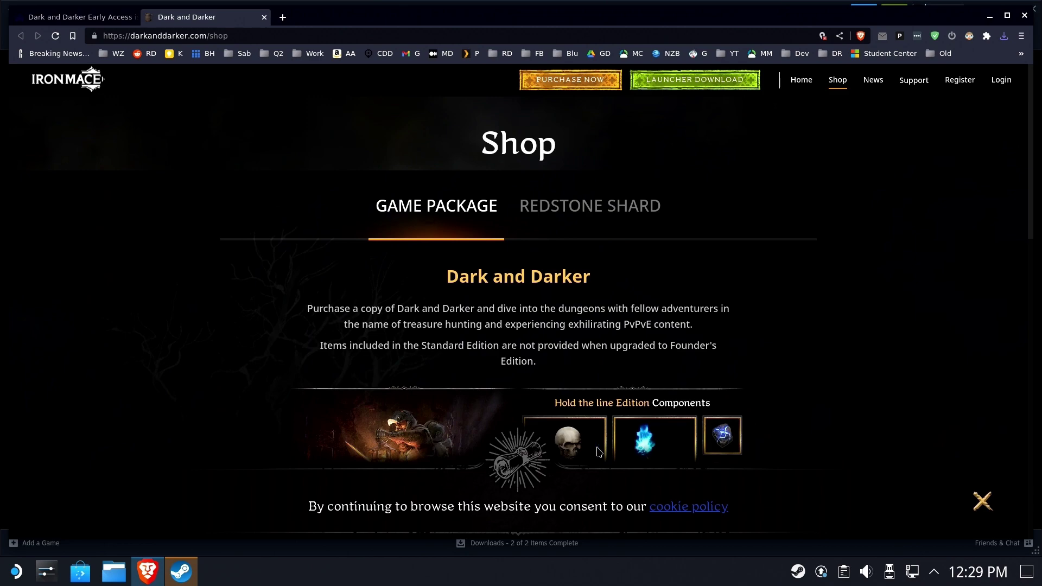
{"action": "left_click", "coordinate": [194, 569]}
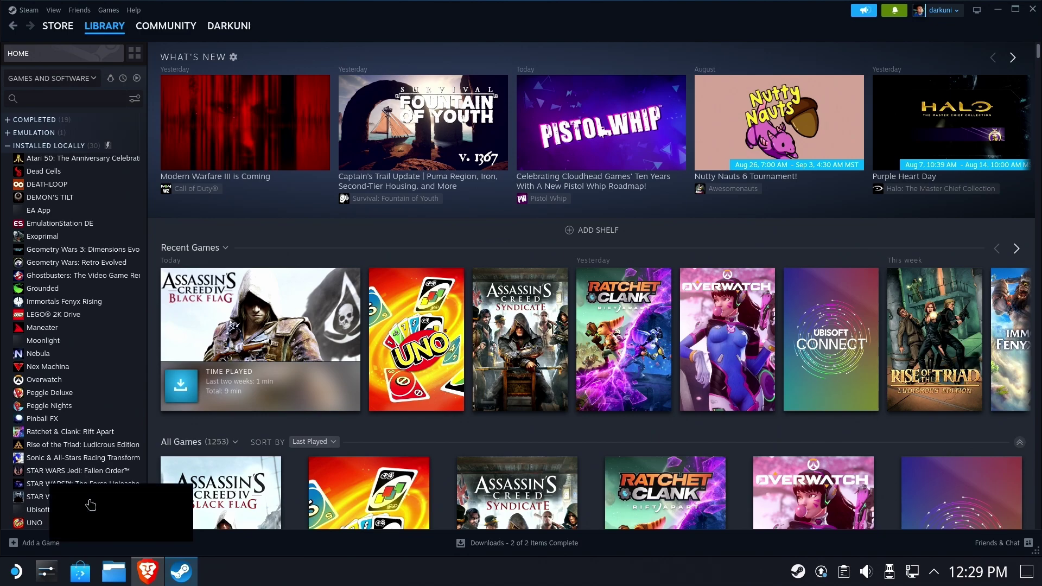
{"action": "left_click", "coordinate": [91, 505]}
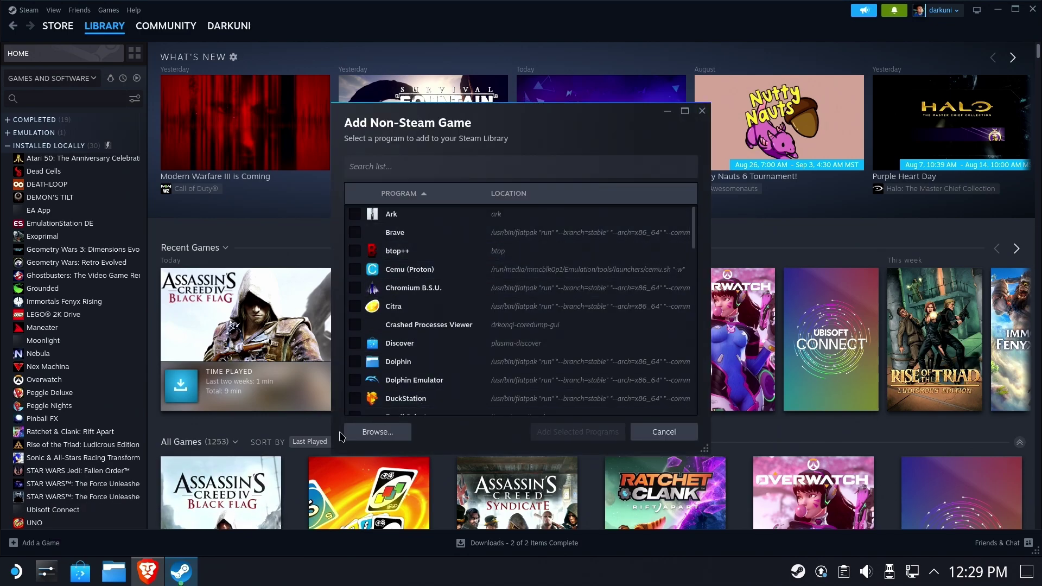
{"action": "left_click", "coordinate": [354, 433]}
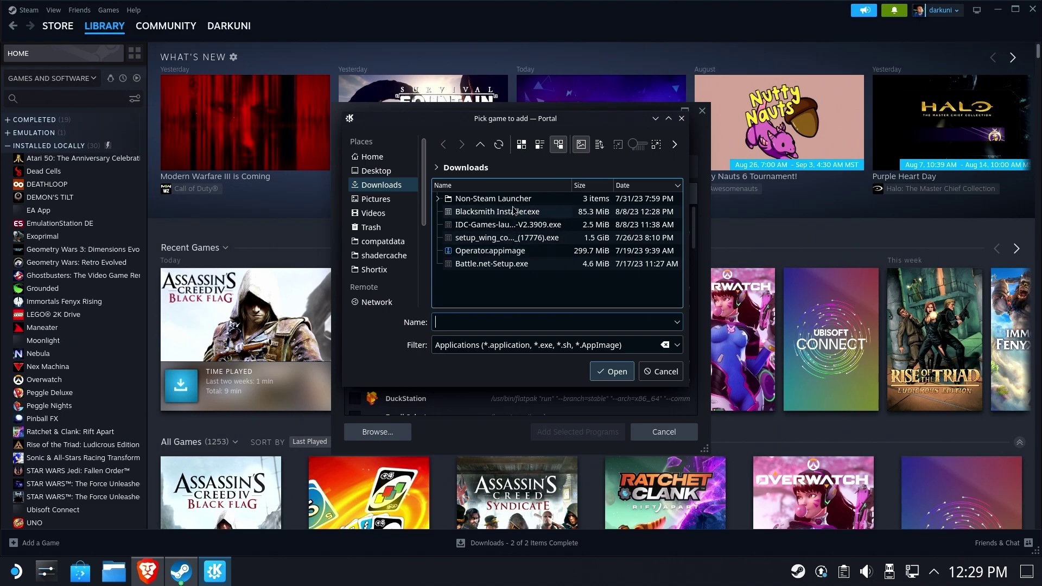
{"action": "left_click", "coordinate": [489, 211]}
{"action": "left_click", "coordinate": [612, 371]}
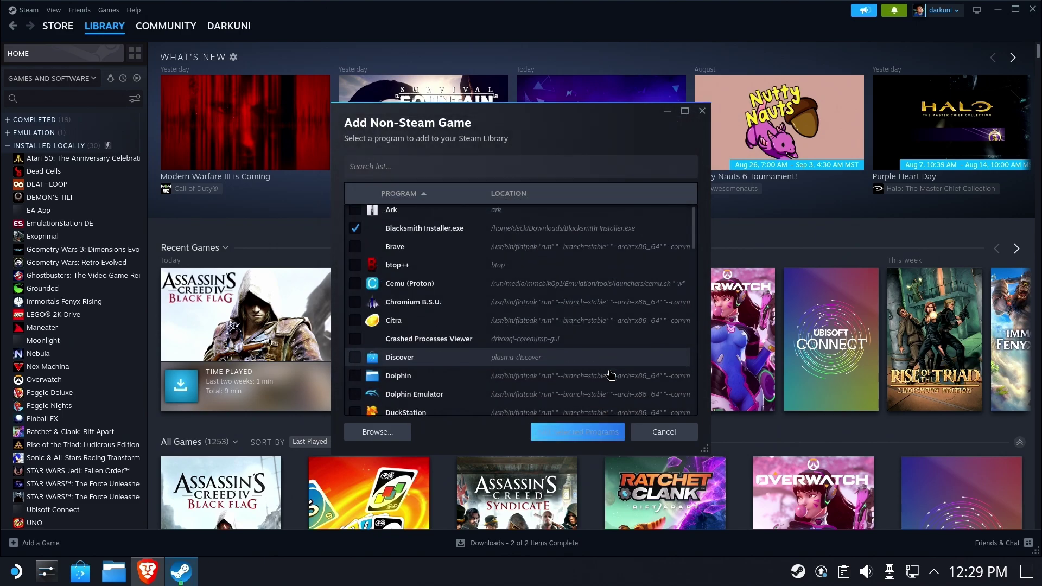
{"action": "left_click", "coordinate": [578, 432]}
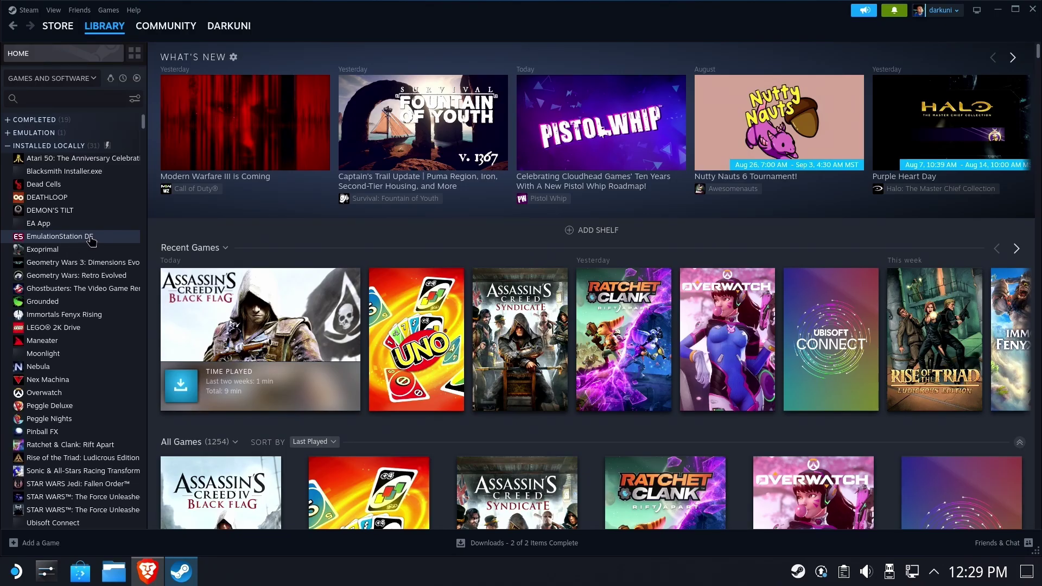
Force the Blacksmith Installer.exe shortcut to use the Proton Experimental compatibility tool.
{"action": "left_click", "coordinate": [53, 173]}
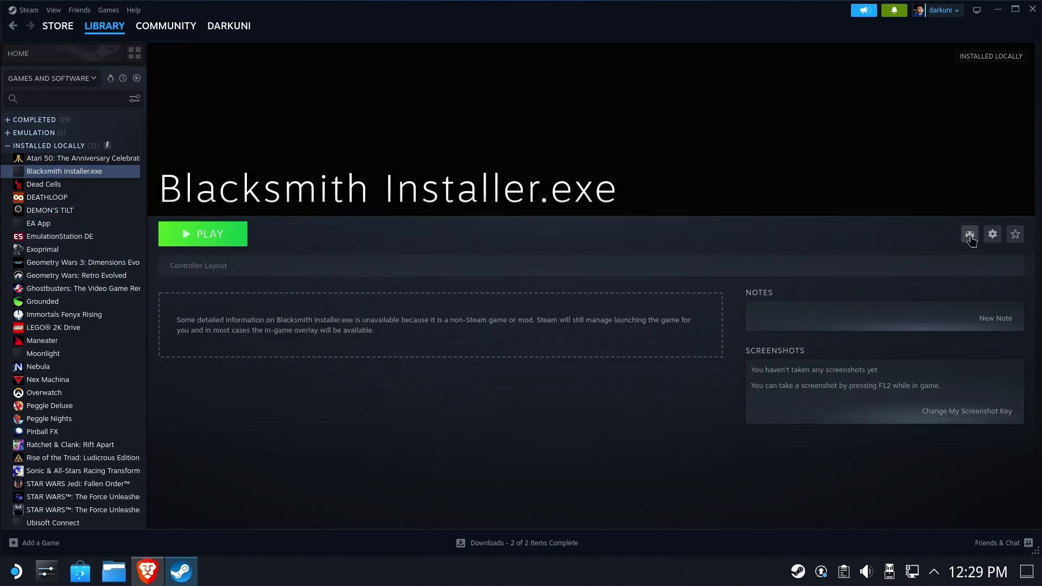
{"action": "left_click", "coordinate": [991, 235]}
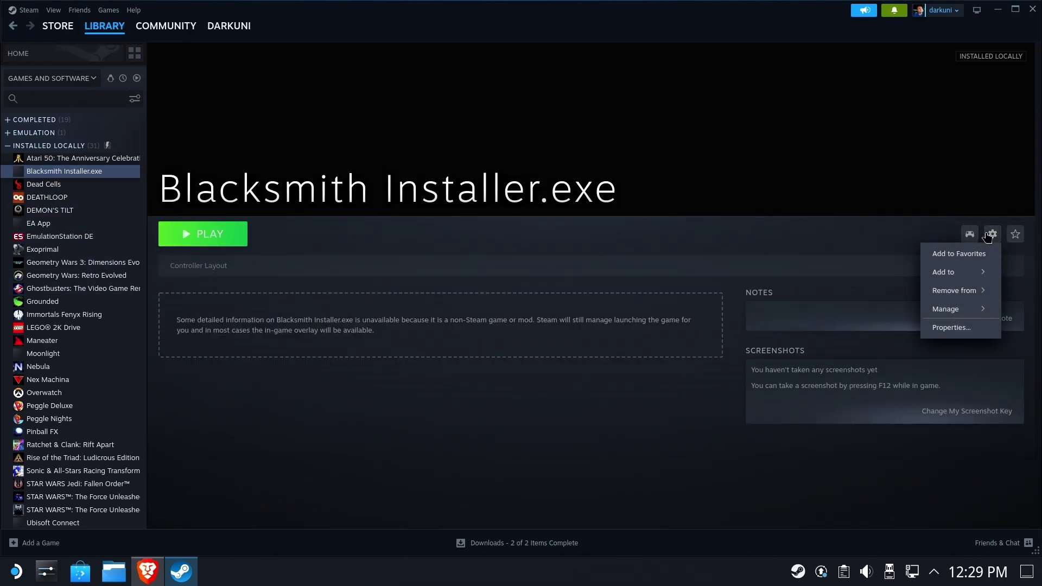
{"action": "left_click", "coordinate": [970, 326]}
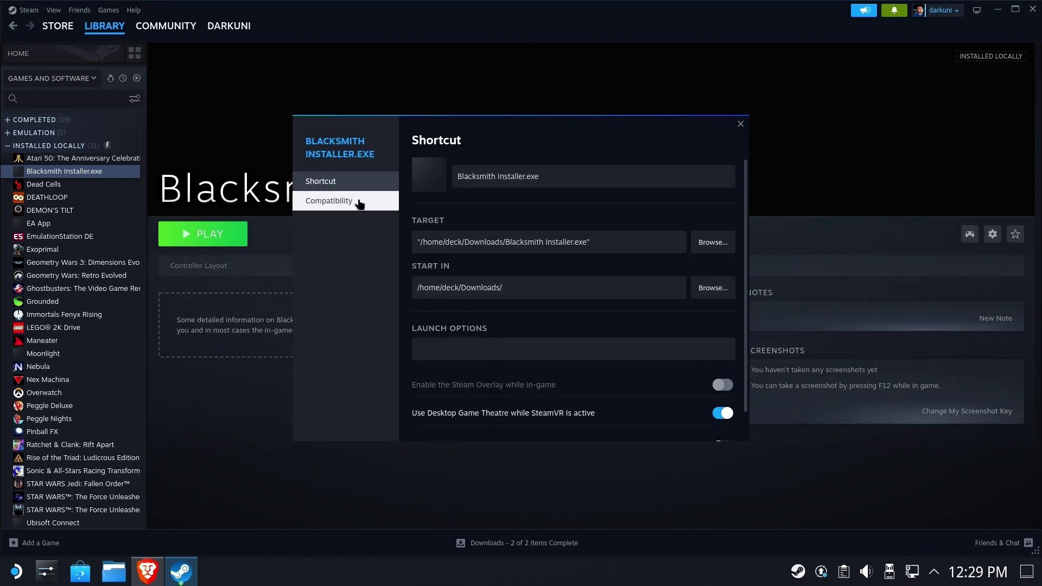
{"action": "left_click", "coordinate": [360, 201]}
{"action": "left_click", "coordinate": [522, 169]}
{"action": "left_click", "coordinate": [525, 201]}
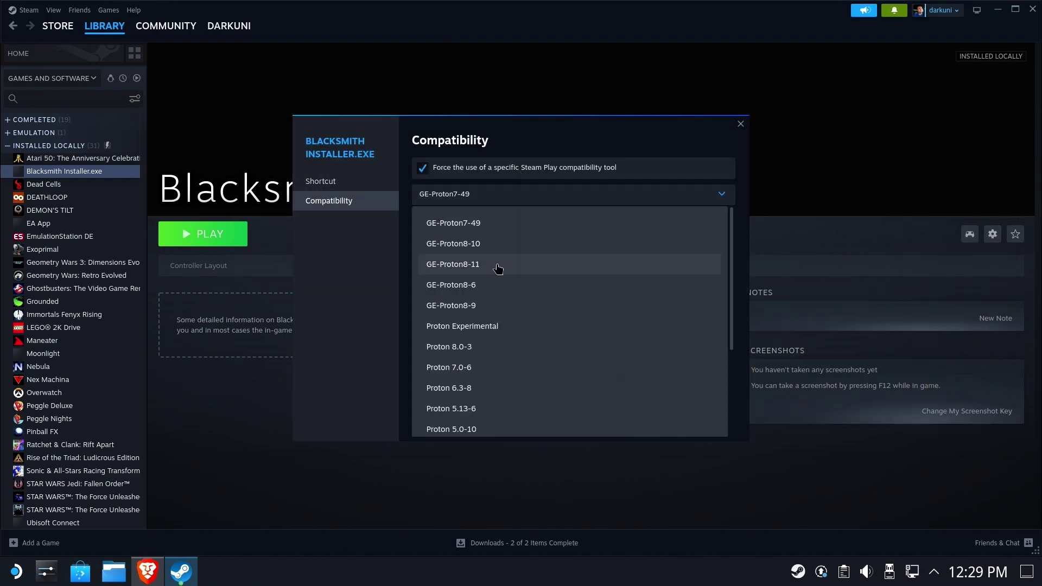
{"action": "left_click", "coordinate": [497, 327]}
{"action": "left_click", "coordinate": [740, 124]}
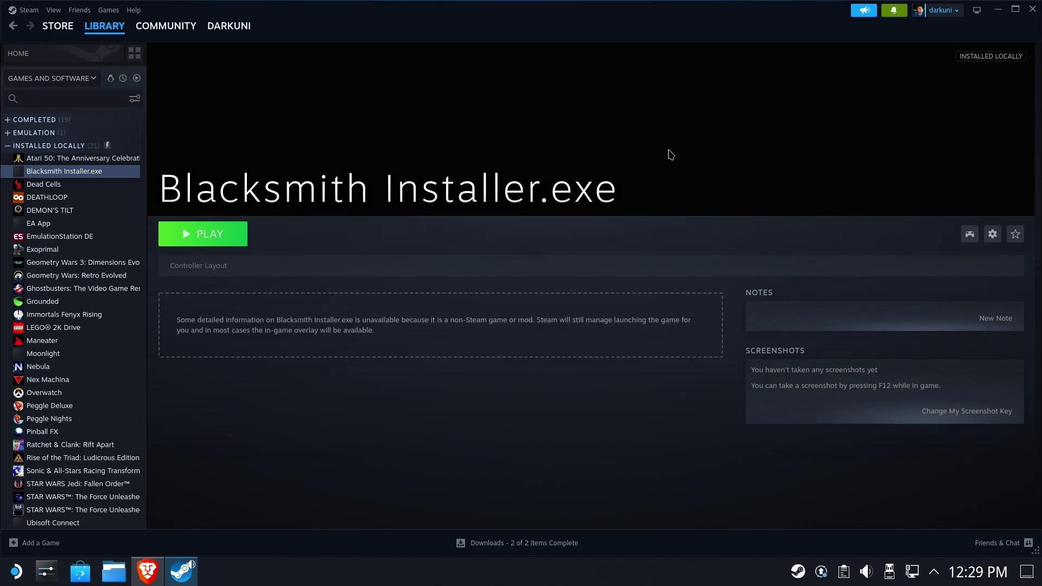
Play the shortcut and install Blacksmith to the default C:\Program Files\IRONMACE\Blacksmith folder.
{"action": "left_click", "coordinate": [209, 240]}
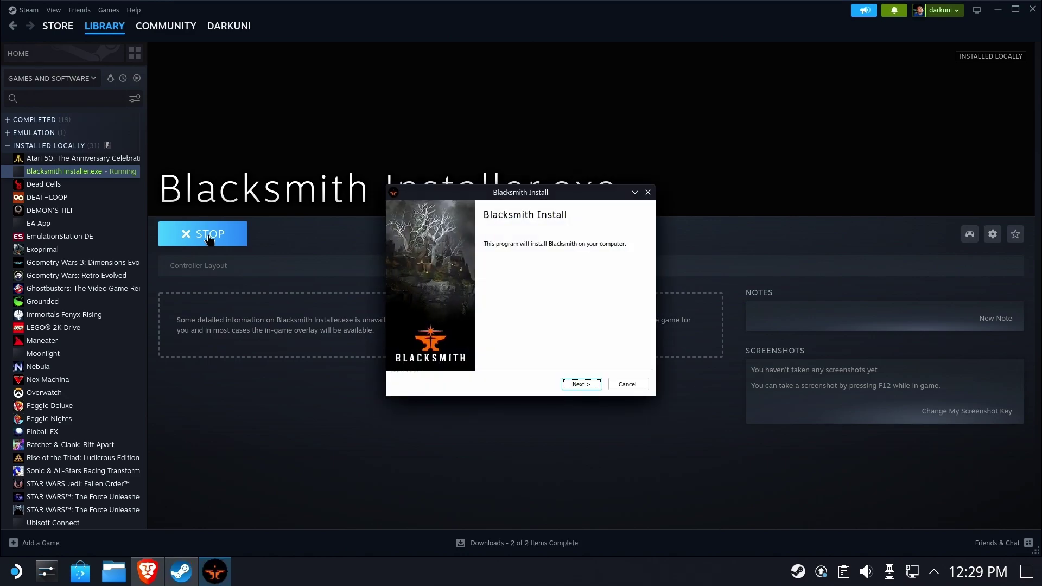
{"action": "left_click", "coordinate": [589, 384]}
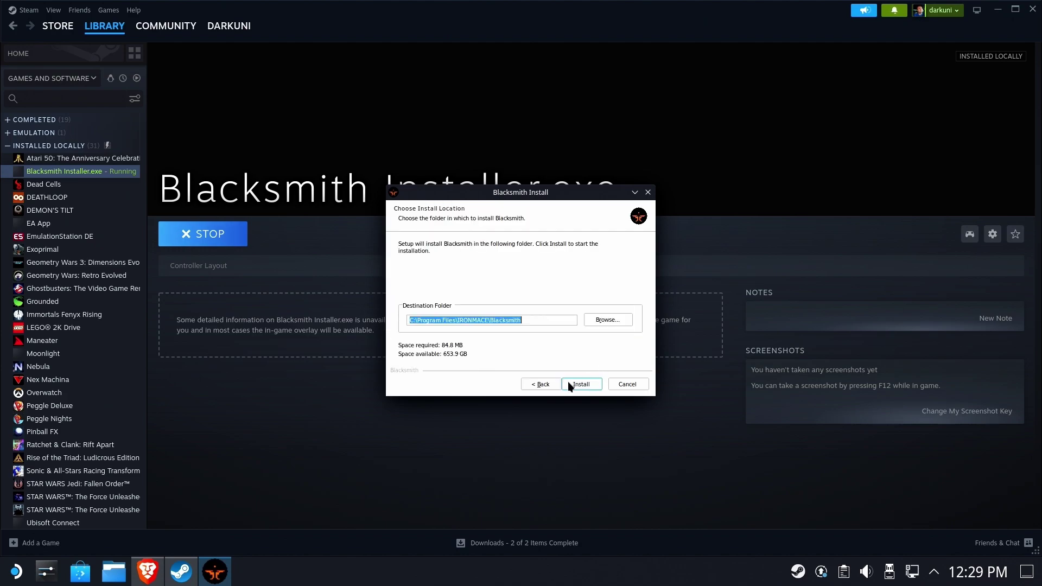
{"action": "left_click", "coordinate": [591, 383]}
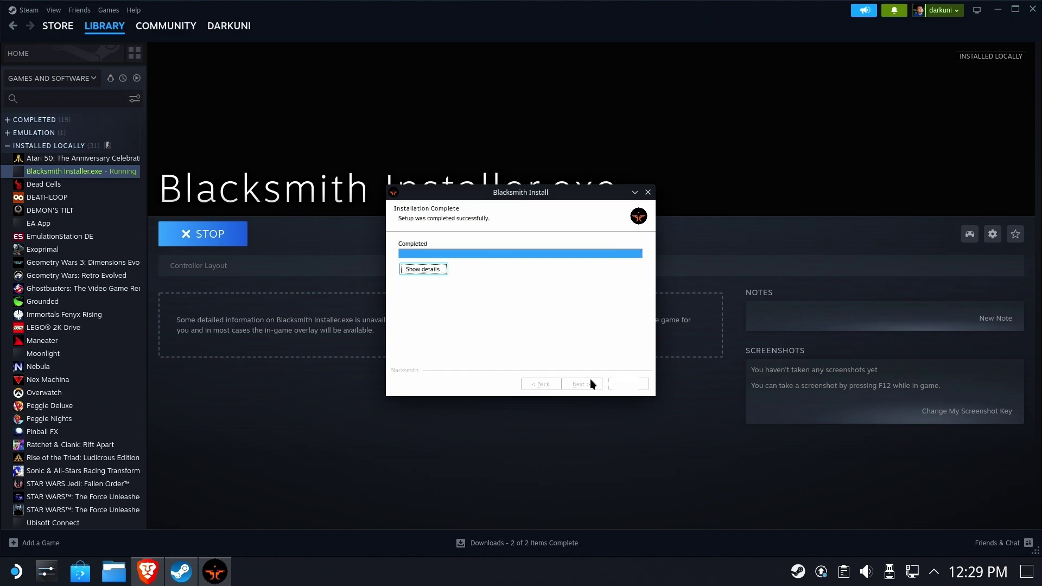
{"action": "left_click", "coordinate": [590, 380]}
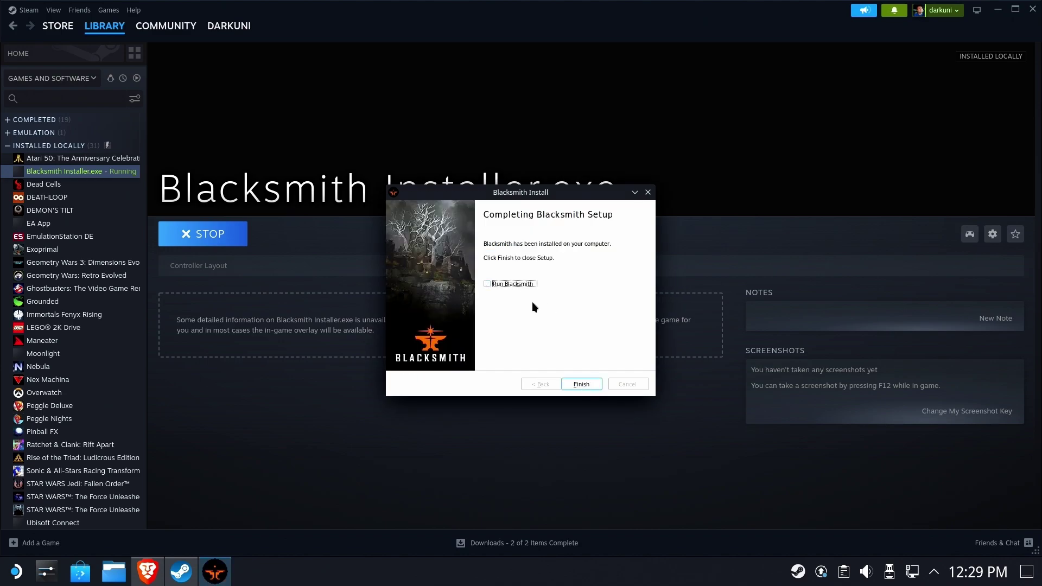
{"action": "left_click", "coordinate": [592, 386]}
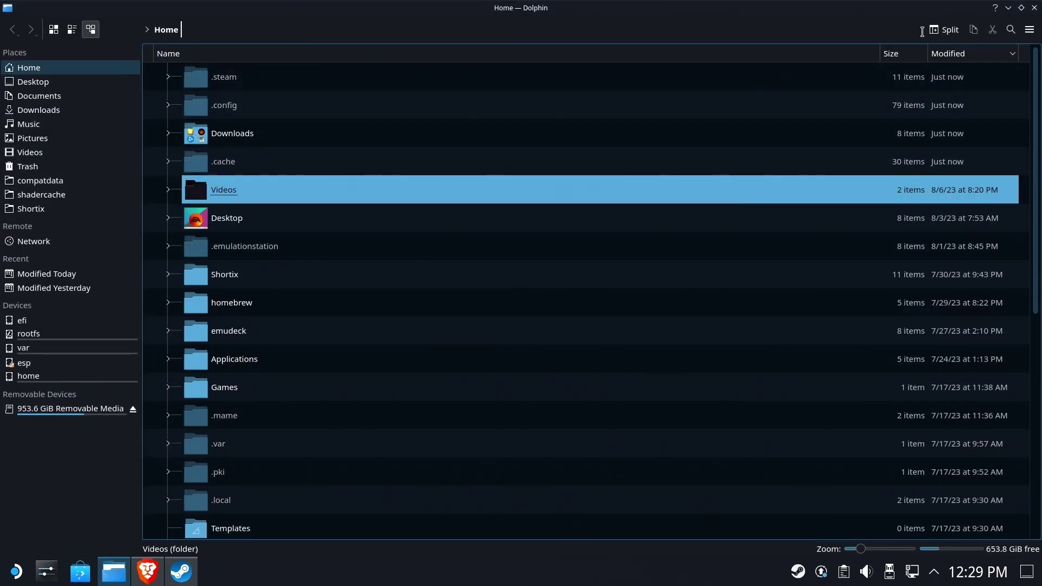
{"action": "left_click", "coordinate": [944, 29]}
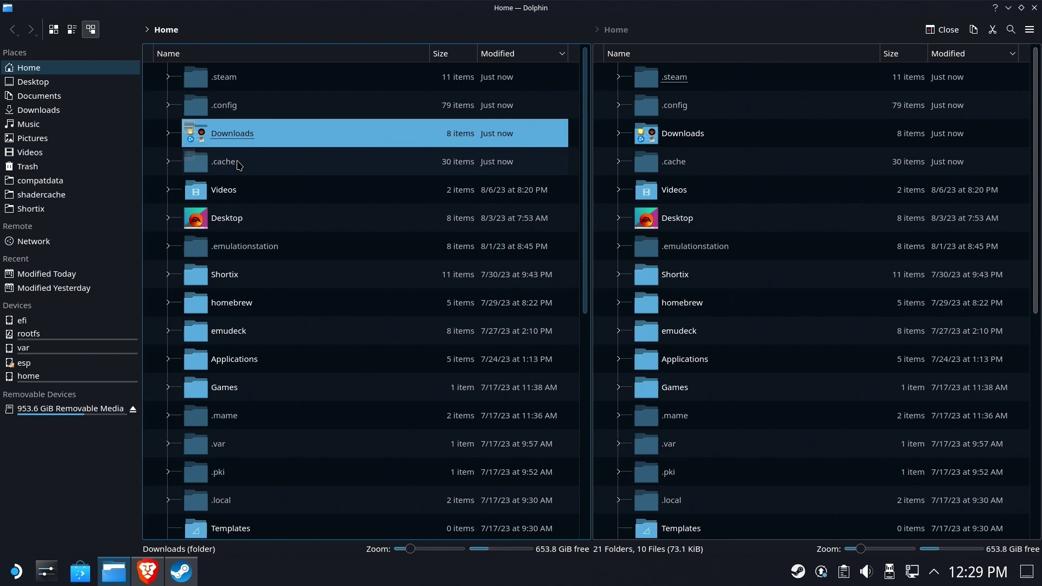
{"action": "left_click", "coordinate": [40, 181]}
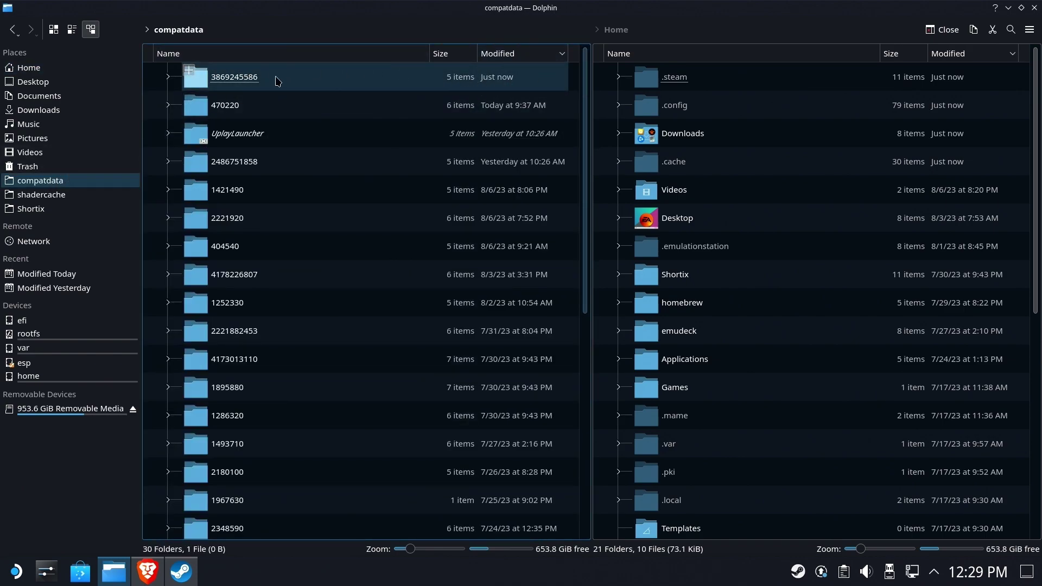
{"action": "left_click", "coordinate": [247, 78]}
{"action": "left_click", "coordinate": [245, 76]}
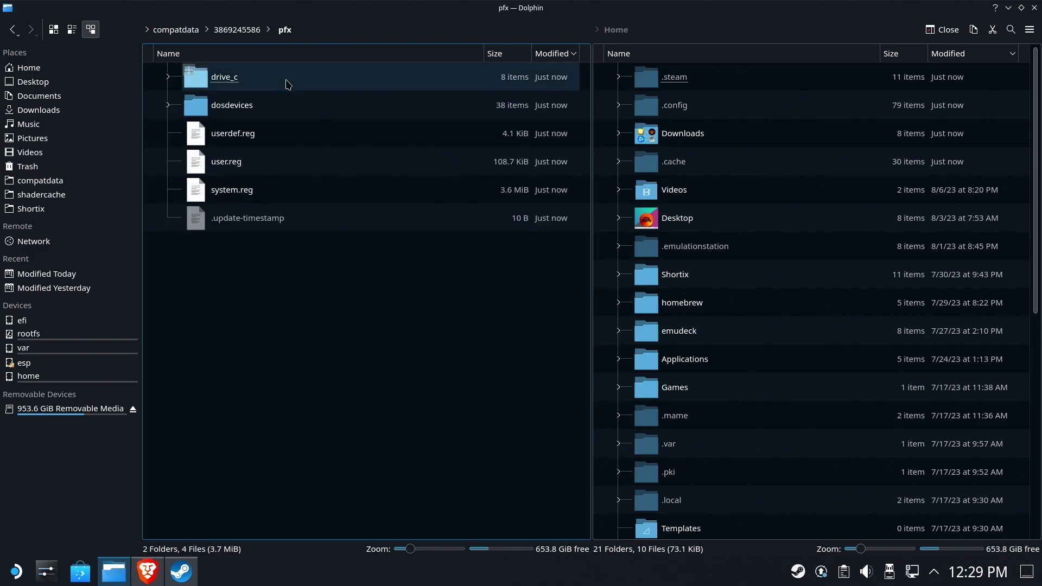
{"action": "left_click", "coordinate": [236, 77]}
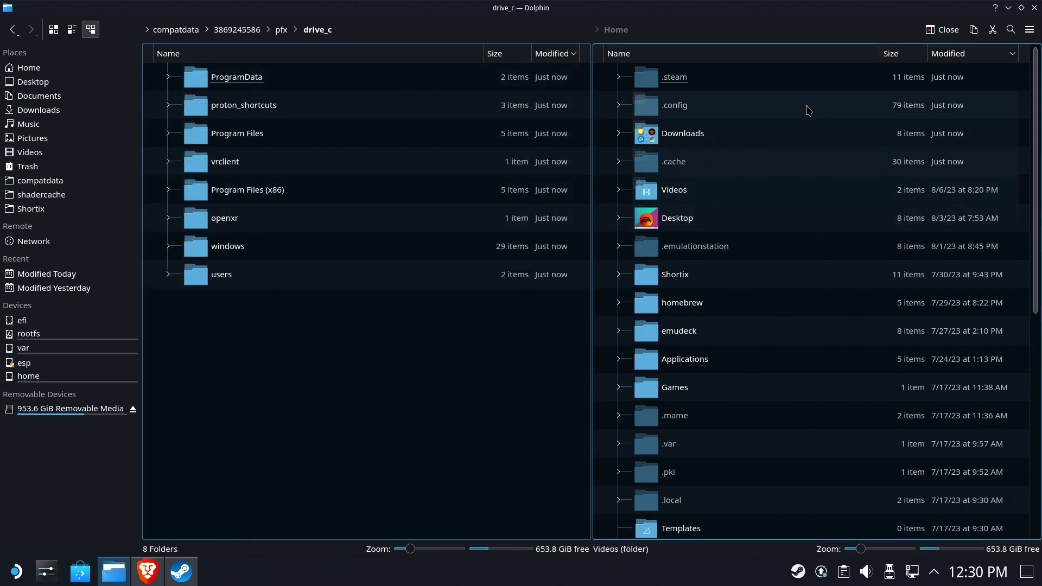
Create a link to the home Games folder inside drive_c.
{"action": "left_click", "coordinate": [758, 32]}
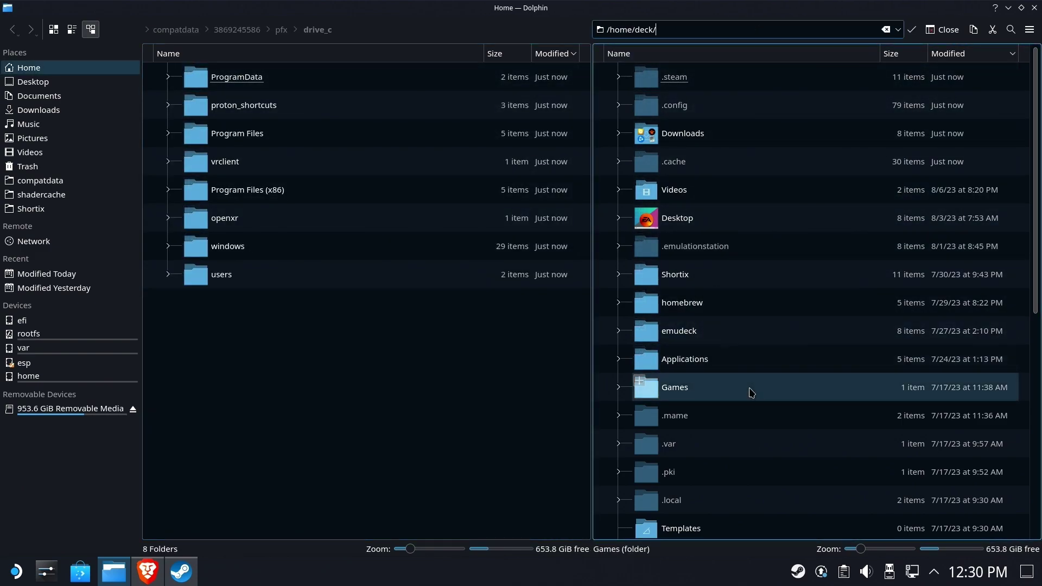
{"action": "left_click", "coordinate": [715, 388]}
{"action": "left_click", "coordinate": [670, 387]}
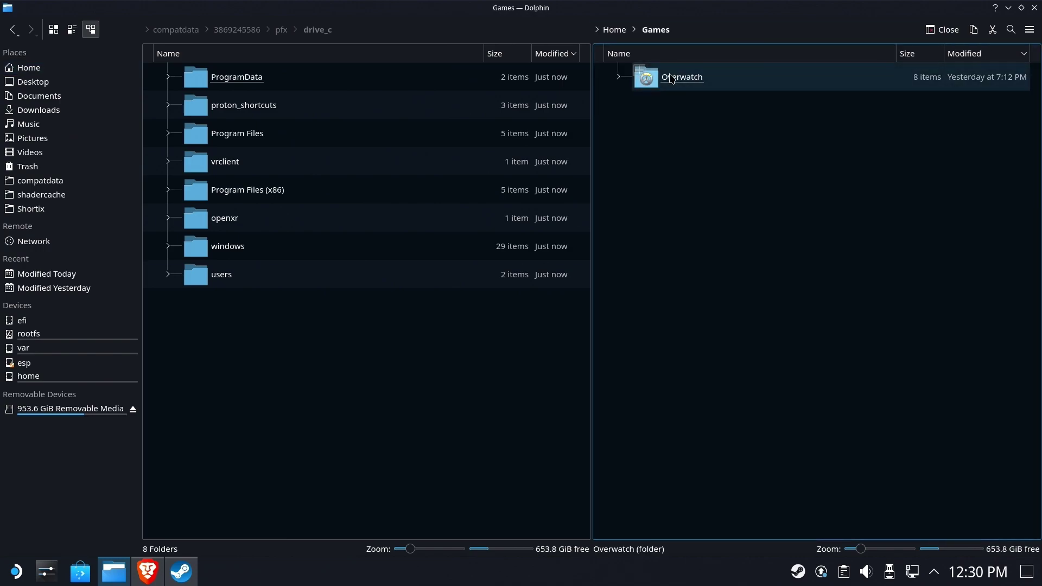
{"action": "left_click", "coordinate": [615, 30]}
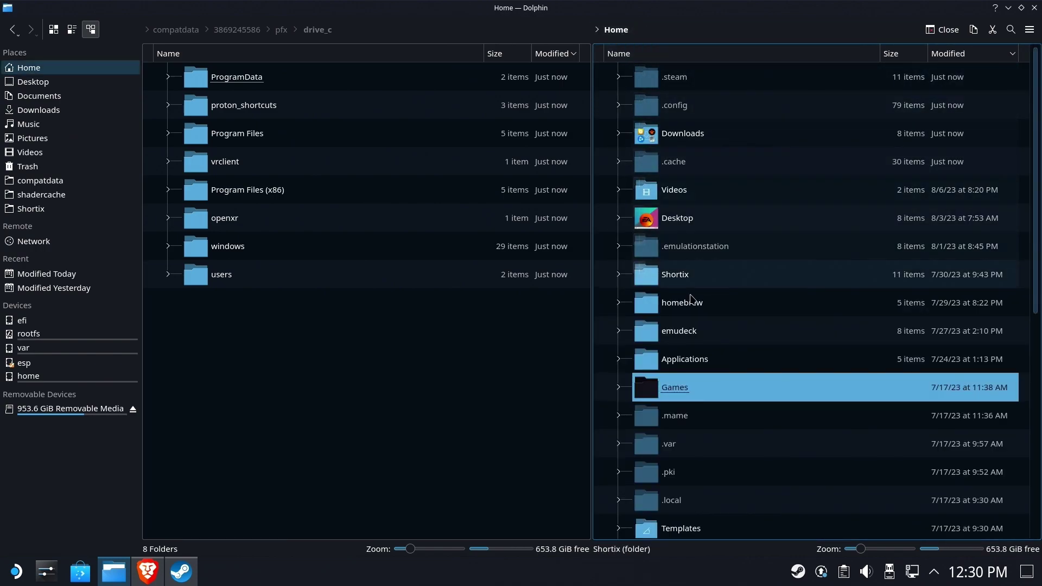
{"action": "left_click_drag", "start_coordinate": [688, 400], "coordinate": [345, 369]}
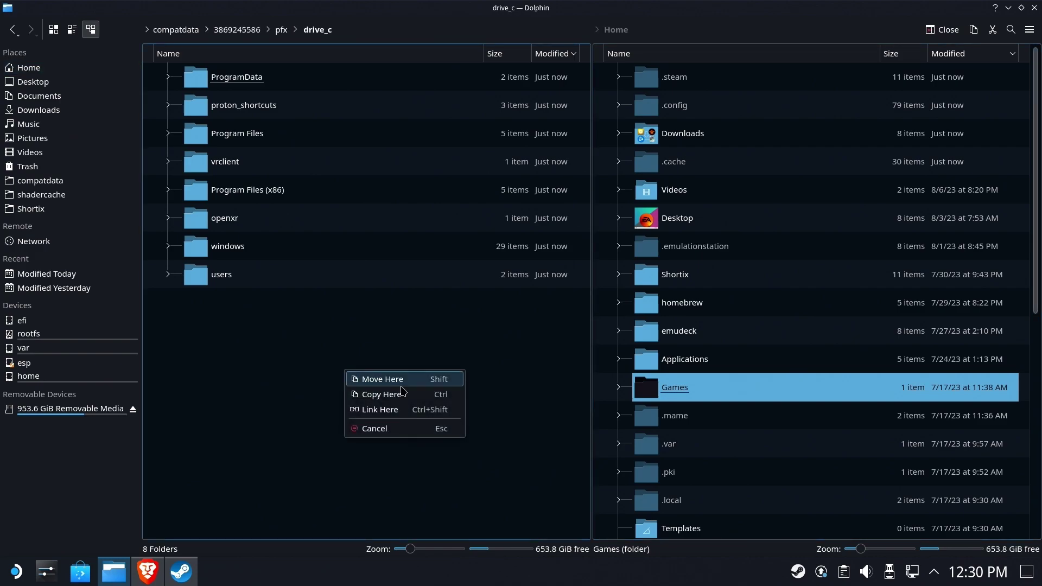
{"action": "left_click", "coordinate": [407, 409]}
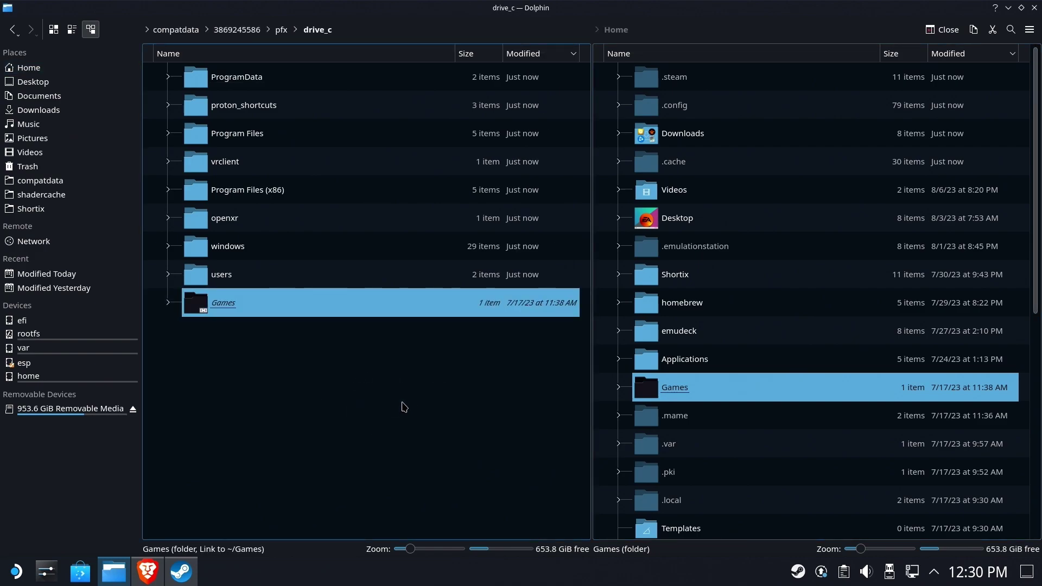
Copy the location of Blacksmith.exe from drive_c/Program Files/IRONMACE/Blacksmith.
{"action": "left_click", "coordinate": [261, 190]}
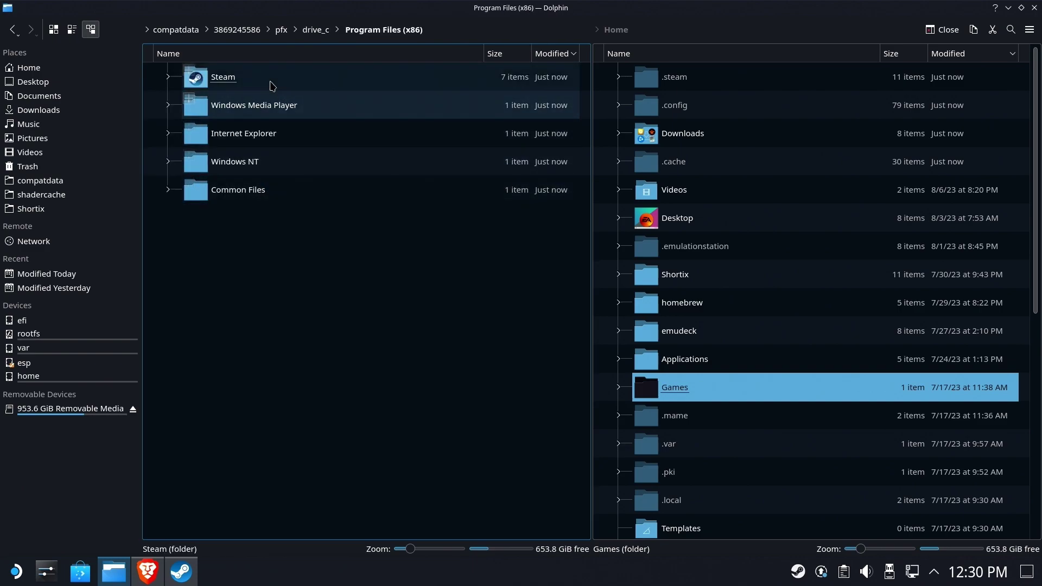
{"action": "left_click", "coordinate": [316, 29]}
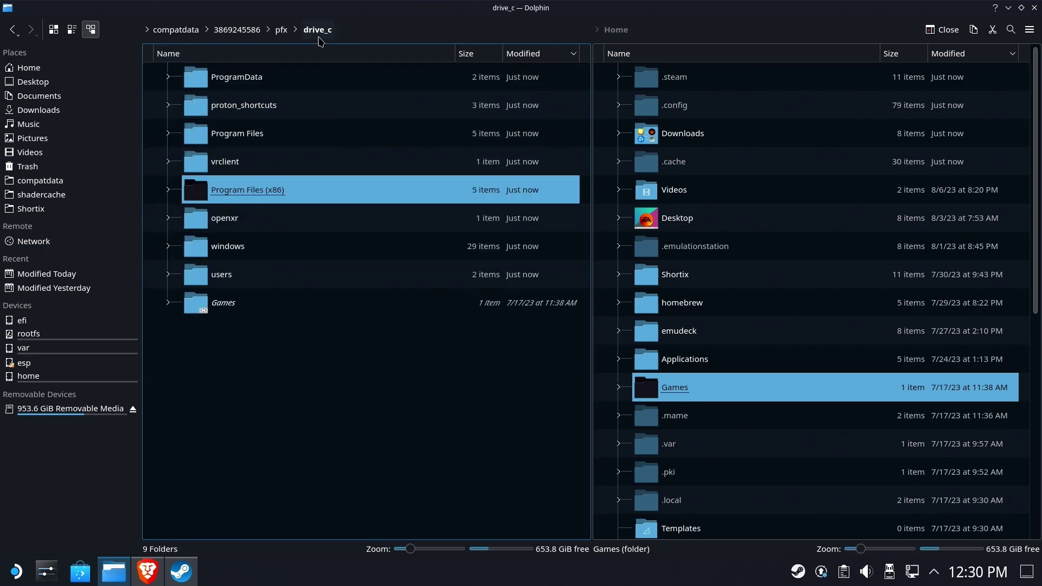
{"action": "left_click", "coordinate": [237, 79]}
{"action": "left_click", "coordinate": [318, 29]}
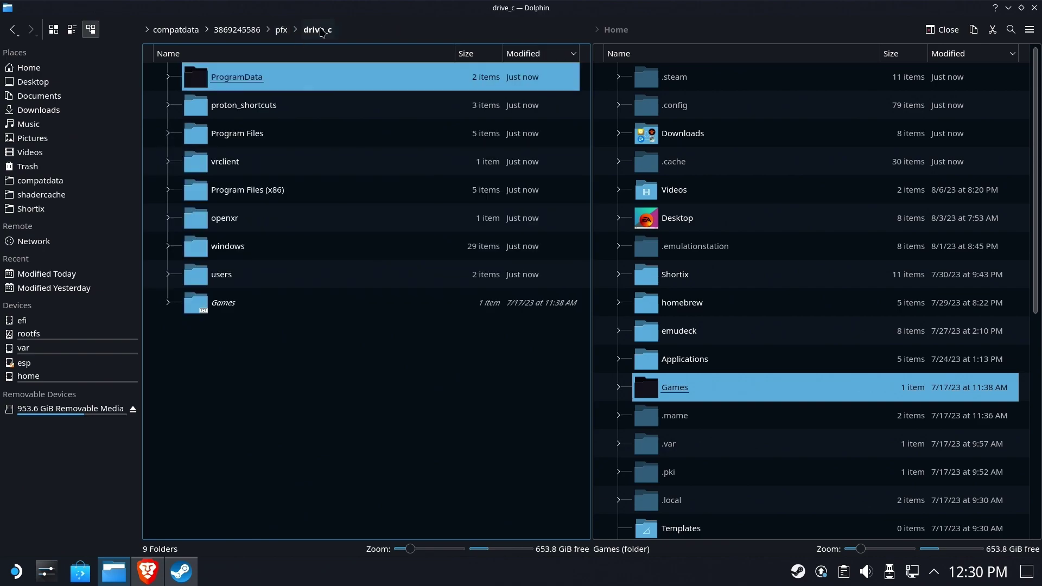
{"action": "left_click", "coordinate": [242, 133]}
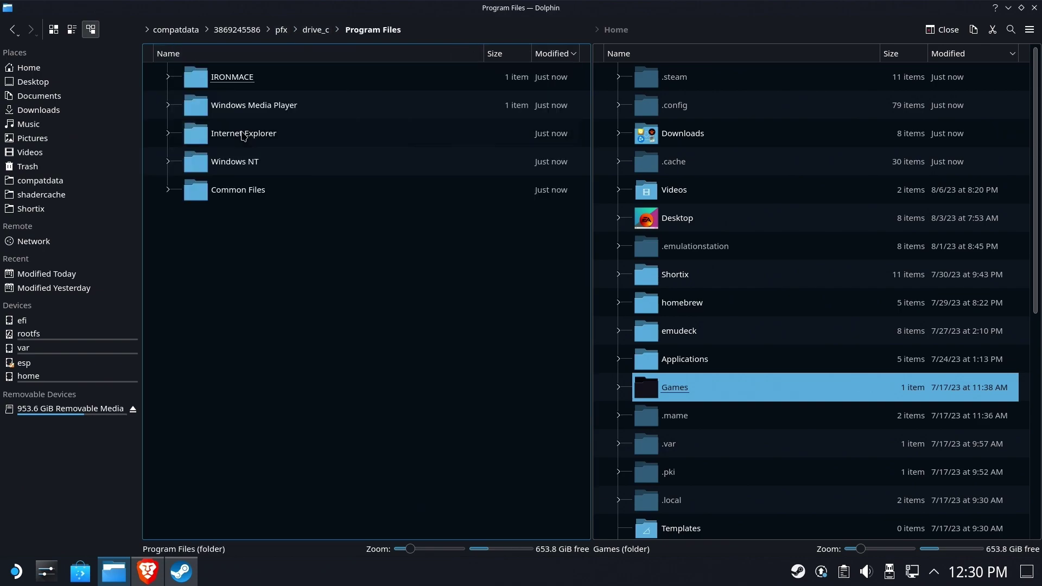
{"action": "left_click", "coordinate": [239, 78]}
{"action": "left_click", "coordinate": [265, 84]}
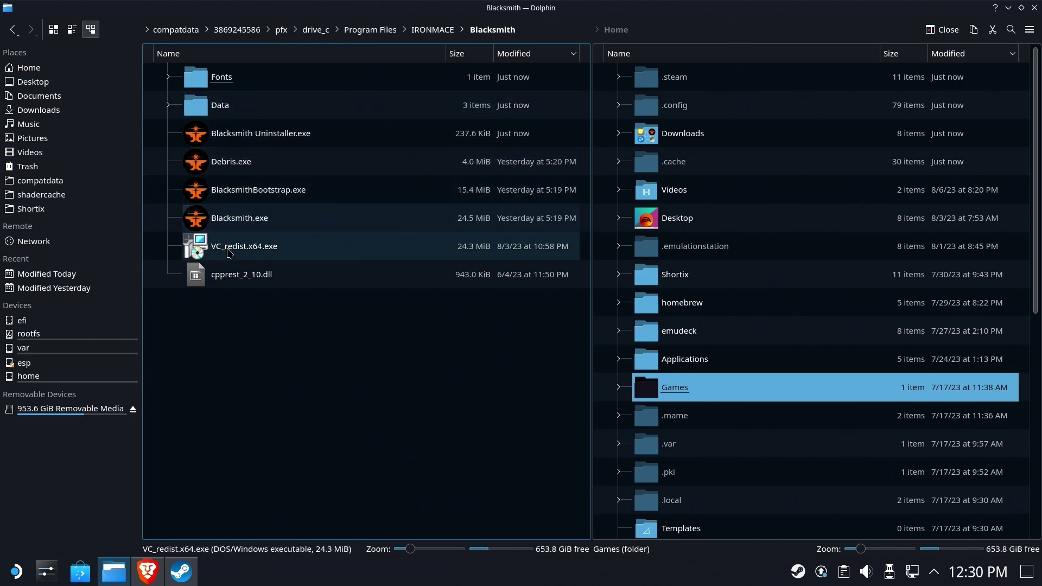
{"action": "right_click", "coordinate": [242, 219]}
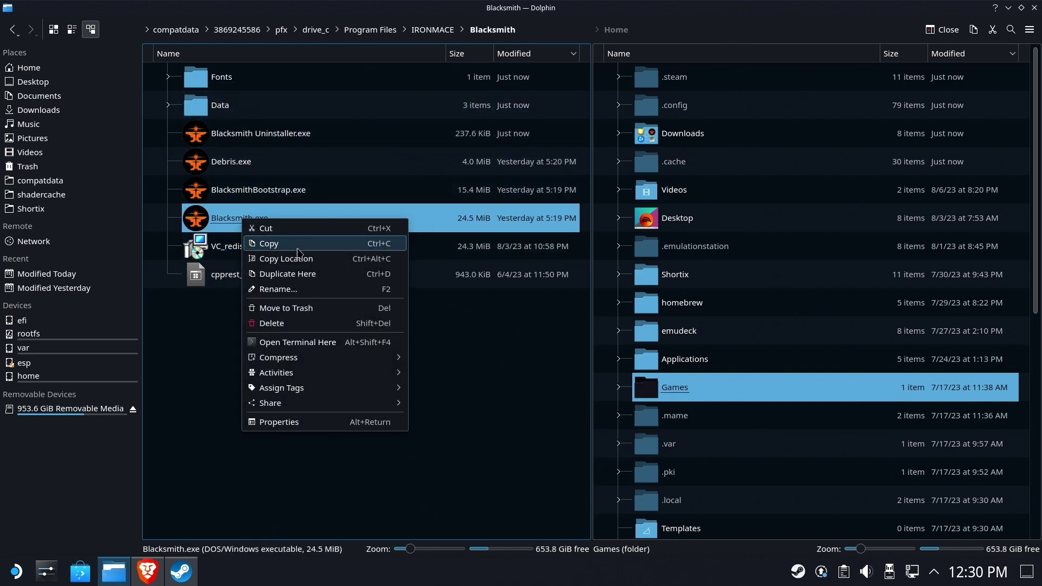
{"action": "left_click", "coordinate": [300, 266]}
Set the shortcut's Target to the quoted Blacksmith.exe path in the Proton prefix.
{"action": "left_click", "coordinate": [181, 572]}
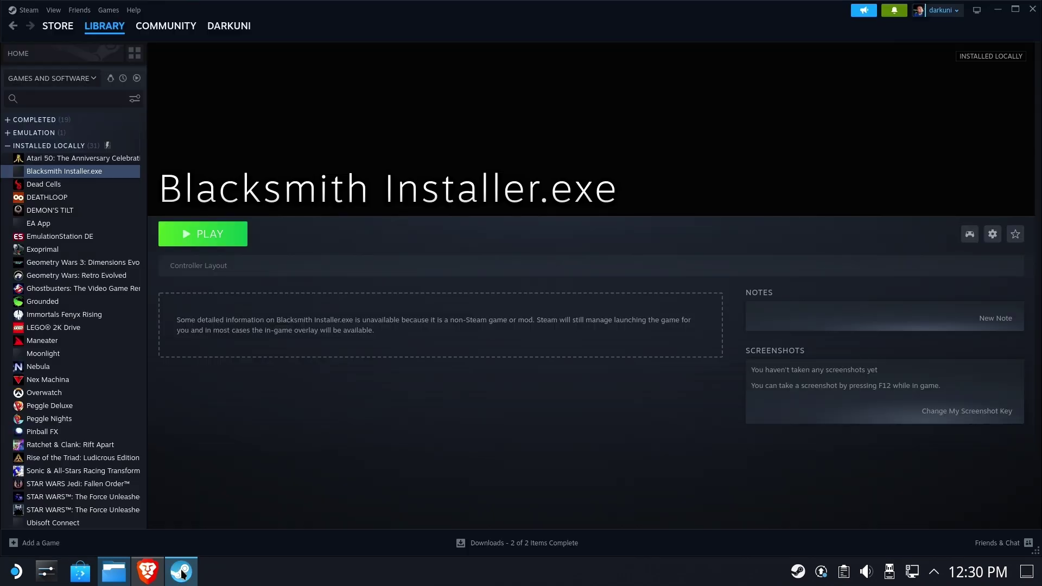
{"action": "left_click", "coordinate": [992, 234]}
{"action": "left_click", "coordinate": [957, 327]}
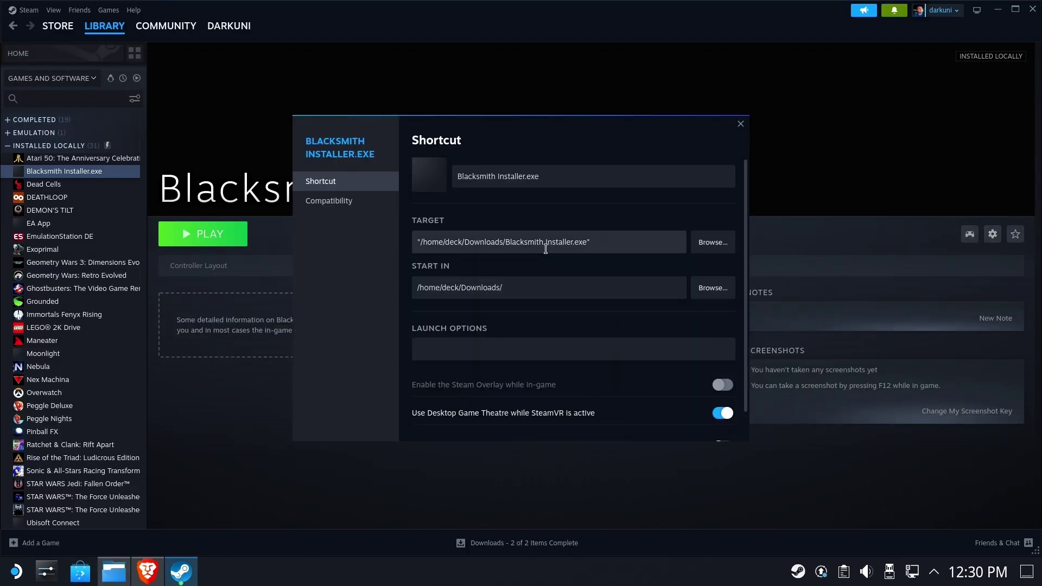
{"action": "left_click_drag", "start_coordinate": [606, 241], "coordinate": [321, 250]}
{"action": "type", "text": "\""}
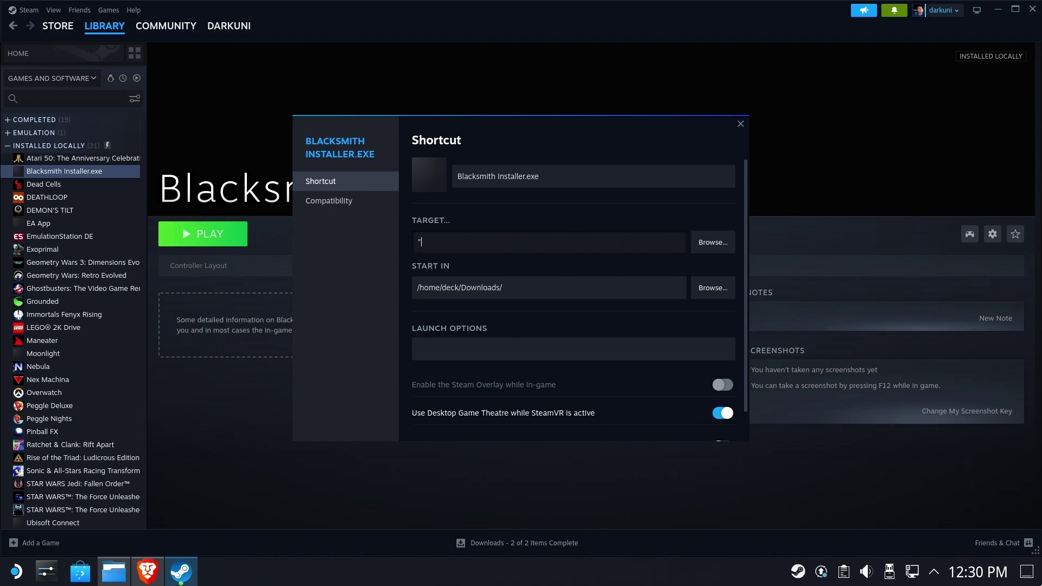
{"action": "key", "text": "ctrl+v"}
{"action": "type", "text": "\""}
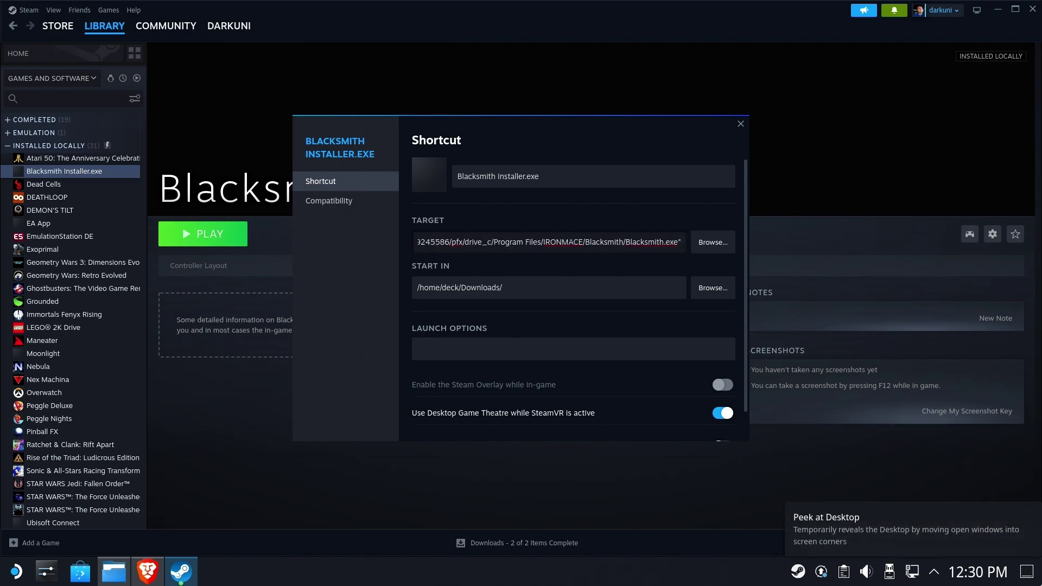
{"action": "key", "text": "ctrl+a"}
{"action": "key", "text": "Tab"}
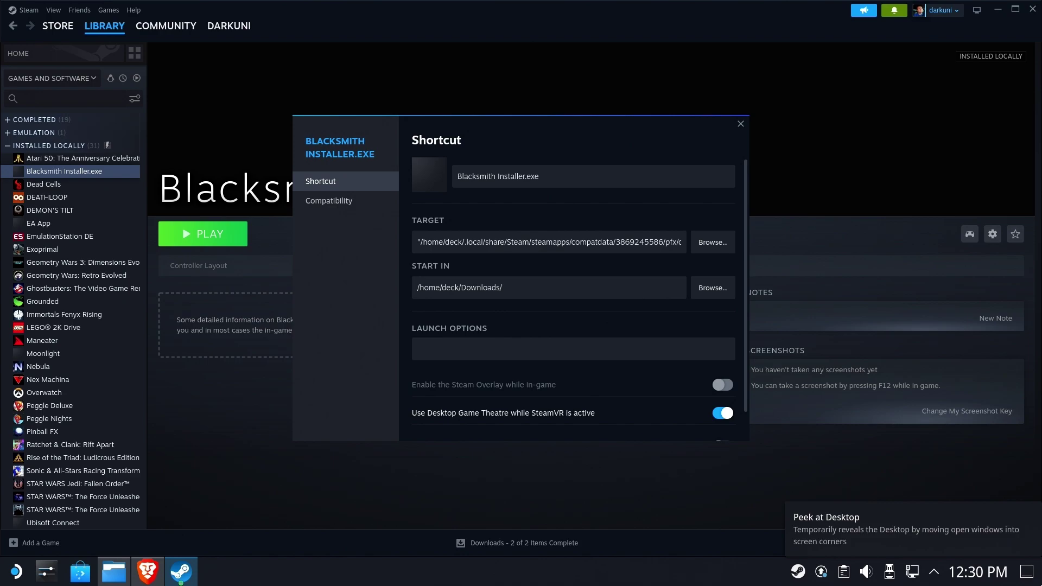
Set Start In to the Program Files/IRONMACE/Blacksmith/ folder by trimming the pasted path.
{"action": "left_click", "coordinate": [531, 279]}
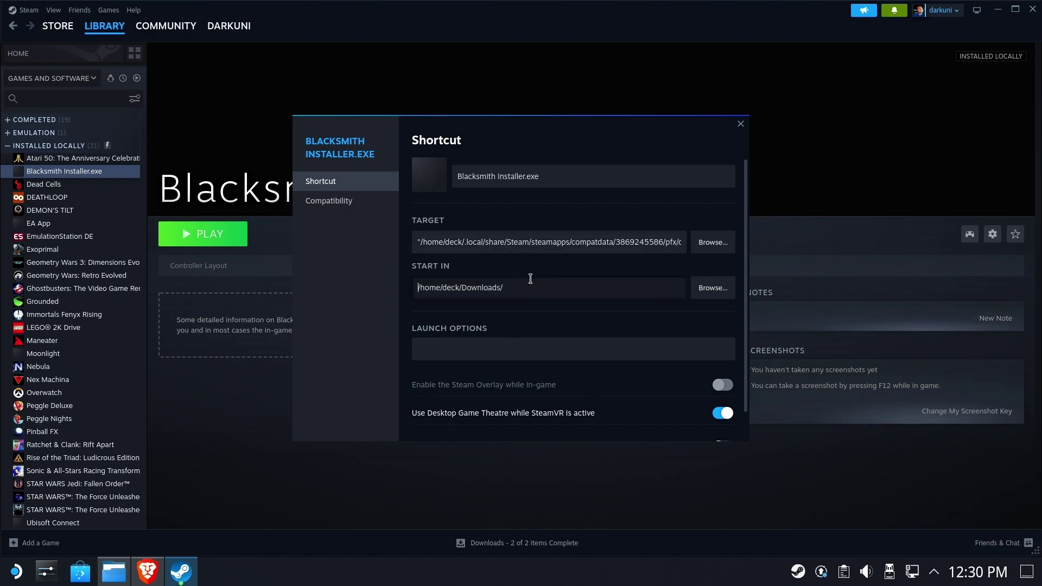
{"action": "key", "text": "ctrl+a"}
{"action": "key", "text": "ctrl+v"}
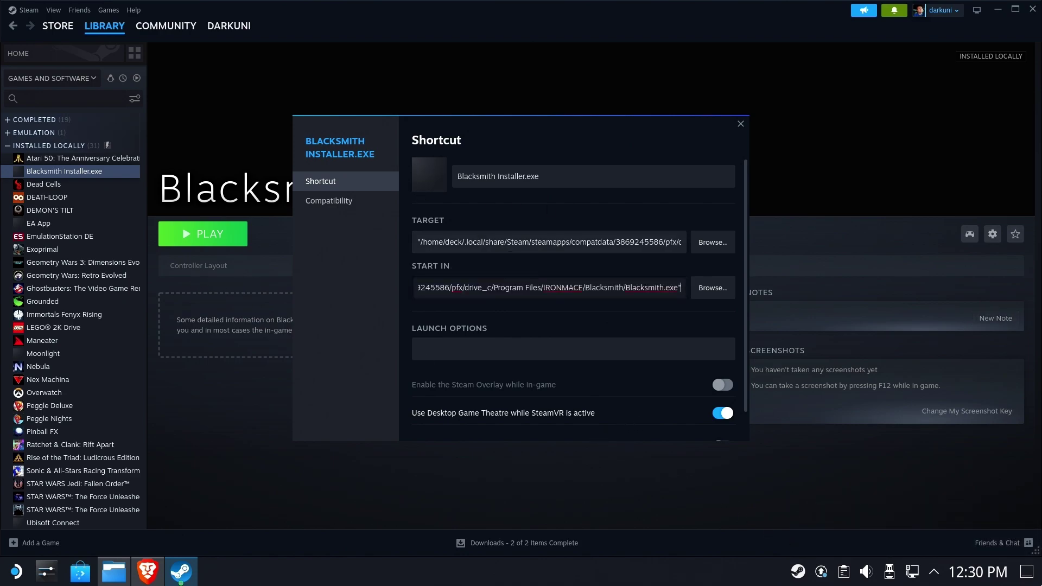
{"action": "key", "text": "Left"}
{"action": "key", "text": "BackSpace"}
{"action": "key", "text": "BackSpace"}
{"action": "key", "text": "BackSpace"}
{"action": "key", "text": "BackSpace"}
{"action": "key", "text": "BackSpace"}
{"action": "key", "text": "BackSpace"}
{"action": "key", "text": "BackSpace"}
{"action": "key", "text": "BackSpace"}
{"action": "key", "text": "BackSpace"}
{"action": "key", "text": "BackSpace"}
{"action": "key", "text": "BackSpace"}
{"action": "key", "text": "BackSpace"}
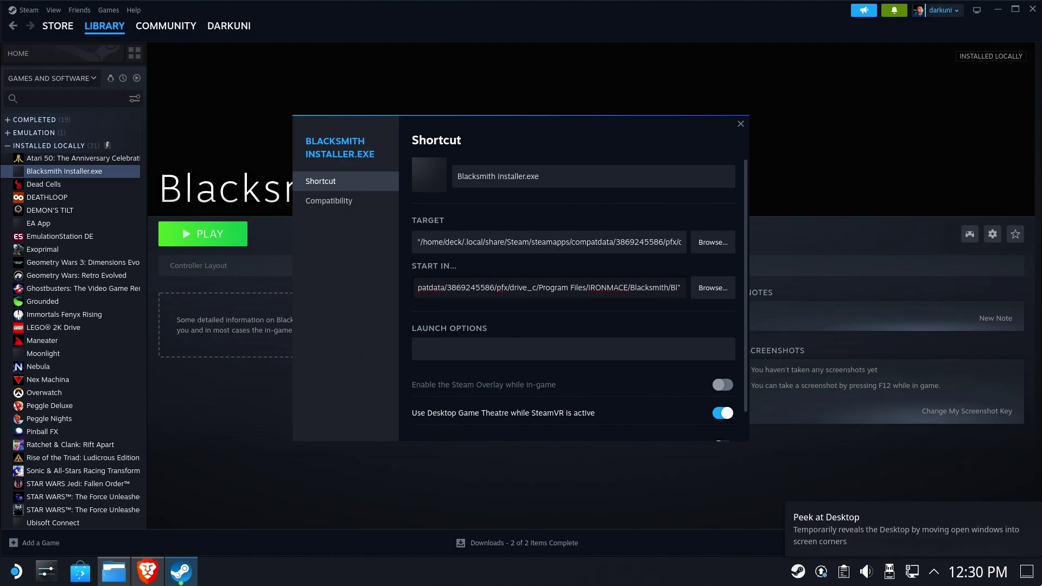
{"action": "key", "text": "BackSpace"}
{"action": "key", "text": "BackSpace"}
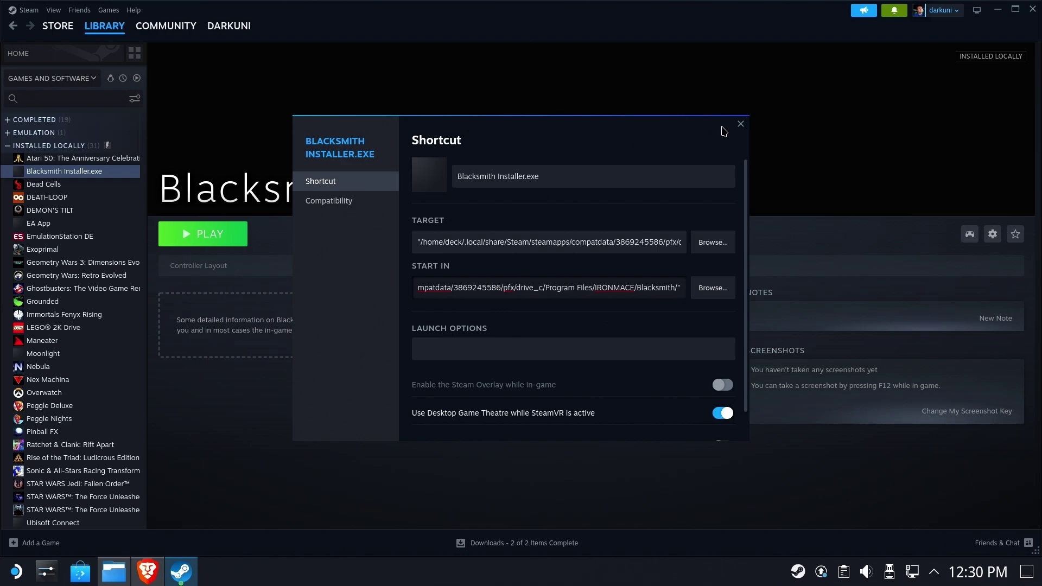
Close the properties and play the repointed Blacksmith Installer.exe shortcut until it shows as running.
{"action": "left_click", "coordinate": [741, 124]}
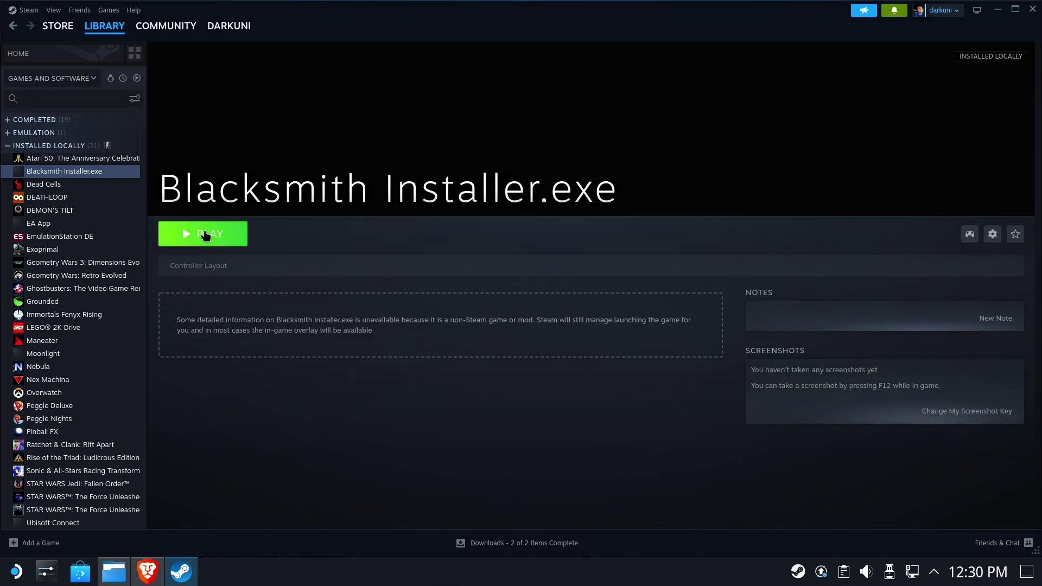
{"action": "left_click", "coordinate": [205, 236]}
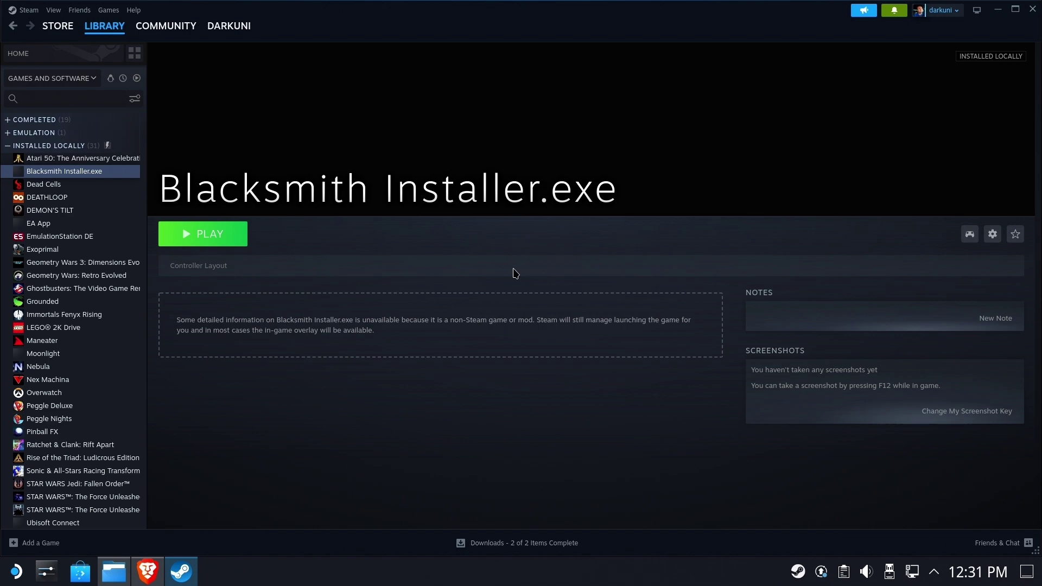
{"action": "left_click", "coordinate": [208, 235]}
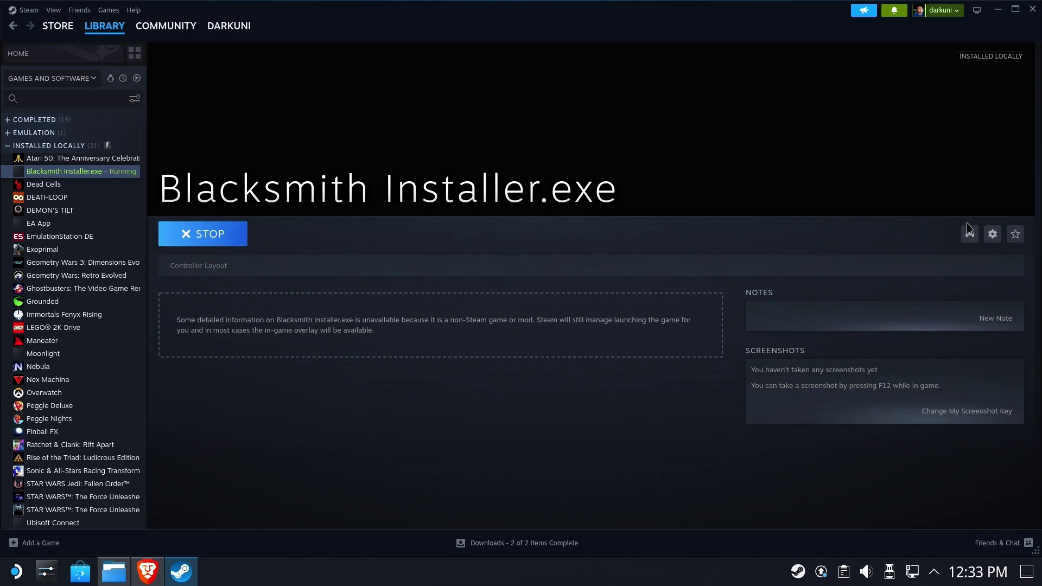
Browse to the IRONMACE/Blacksmith folder and set BlacksmithBootstrap.exe as the shortcut's target.
{"action": "left_click", "coordinate": [993, 234]}
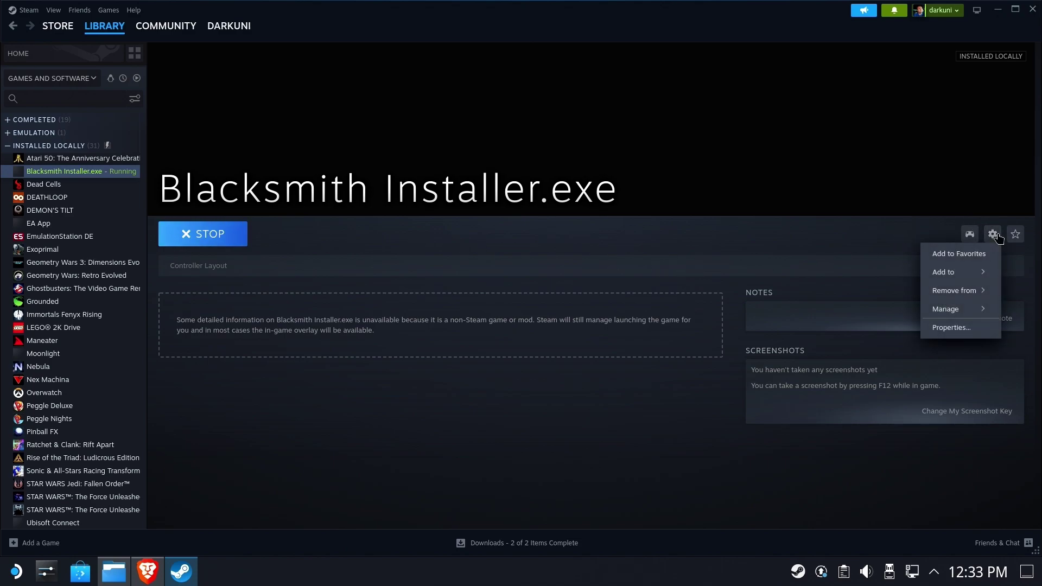
{"action": "left_click", "coordinate": [929, 326]}
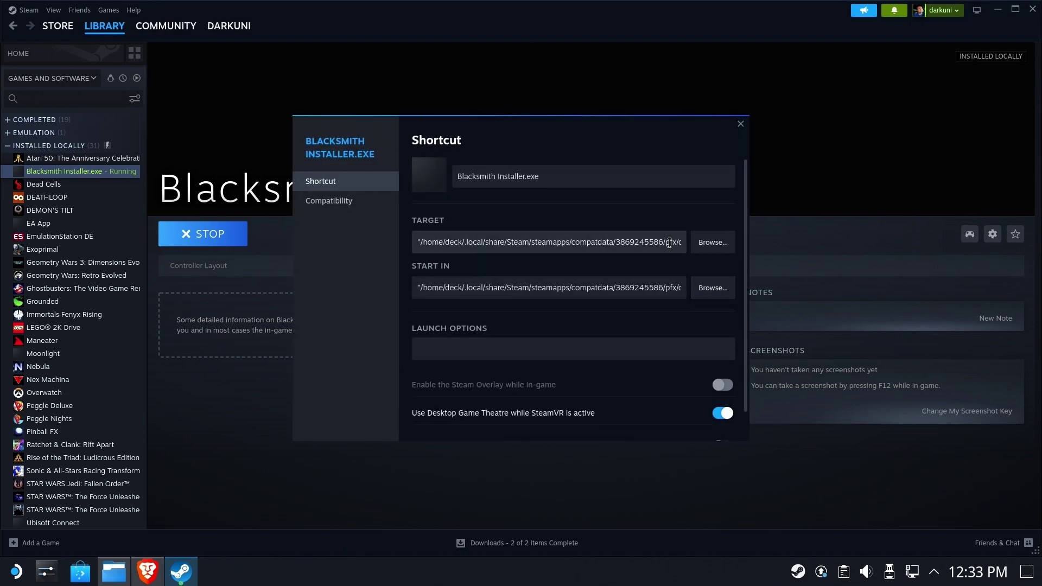
{"action": "left_click", "coordinate": [713, 242]}
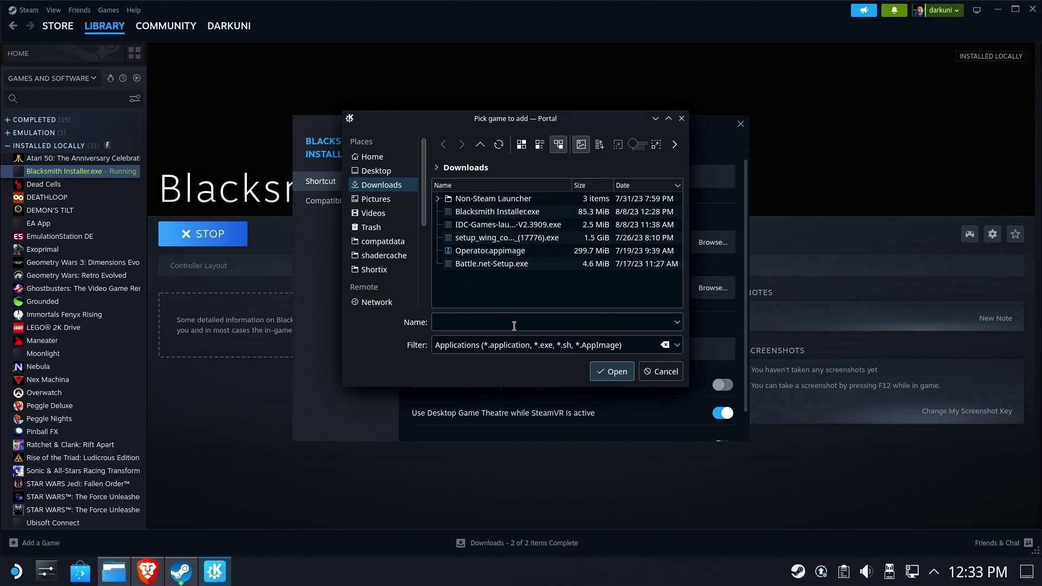
{"action": "key", "text": "ctrl+v"}
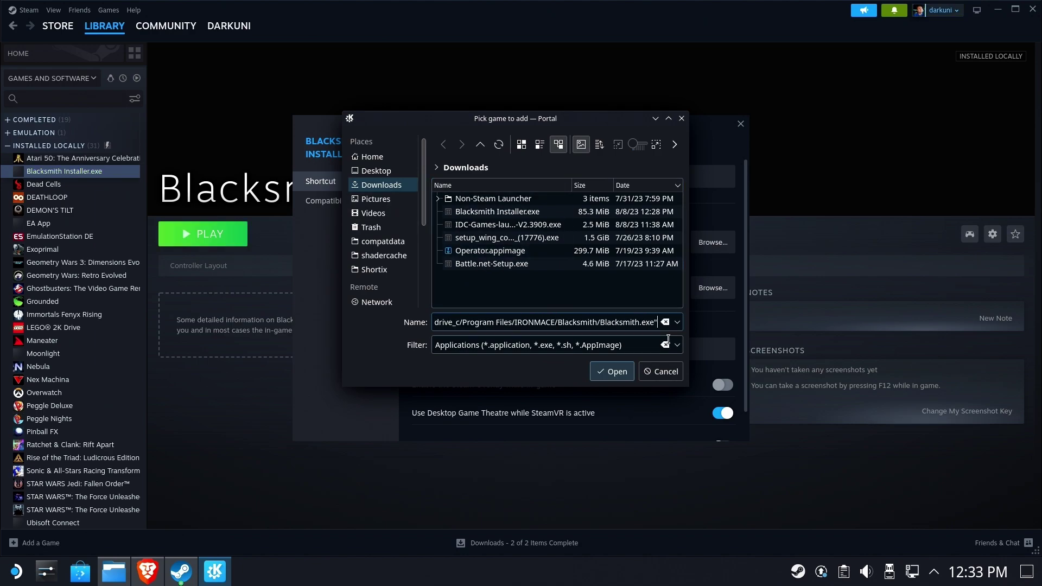
{"action": "key", "text": "BackSpace"}
{"action": "key", "text": "BackSpace"}
{"action": "key", "text": "BackSpace"}
{"action": "key", "text": "BackSpace"}
{"action": "key", "text": "BackSpace"}
{"action": "key", "text": "BackSpace"}
{"action": "key", "text": "BackSpace"}
{"action": "key", "text": "BackSpace"}
{"action": "key", "text": "BackSpace"}
{"action": "key", "text": "BackSpace"}
{"action": "key", "text": "BackSpace"}
{"action": "key", "text": "BackSpace"}
{"action": "key", "text": "BackSpace"}
{"action": "key", "text": "BackSpace"}
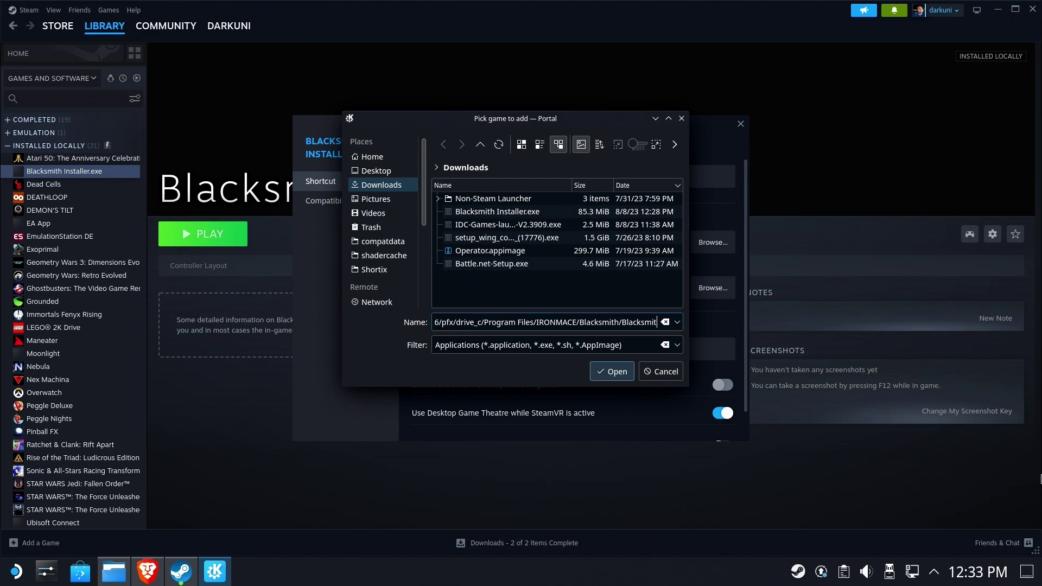
{"action": "key", "text": "BackSpace"}
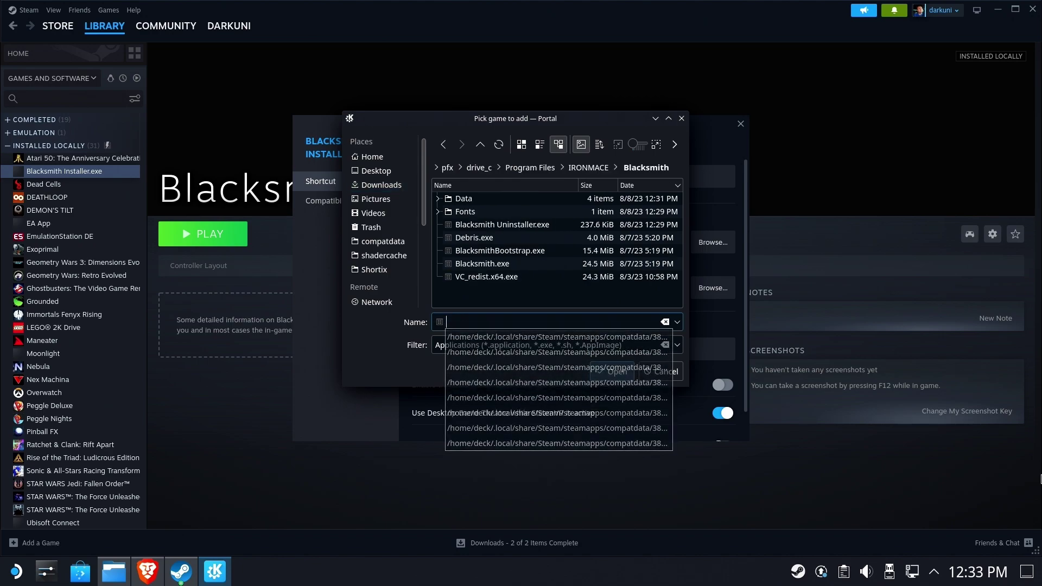
{"action": "left_click", "coordinate": [500, 251]}
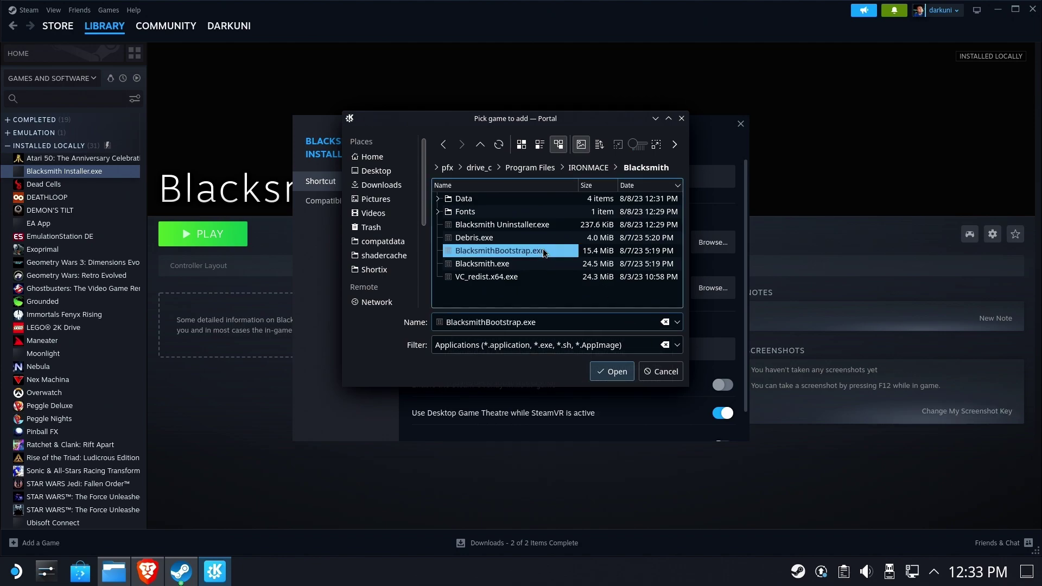
{"action": "left_click", "coordinate": [613, 373]}
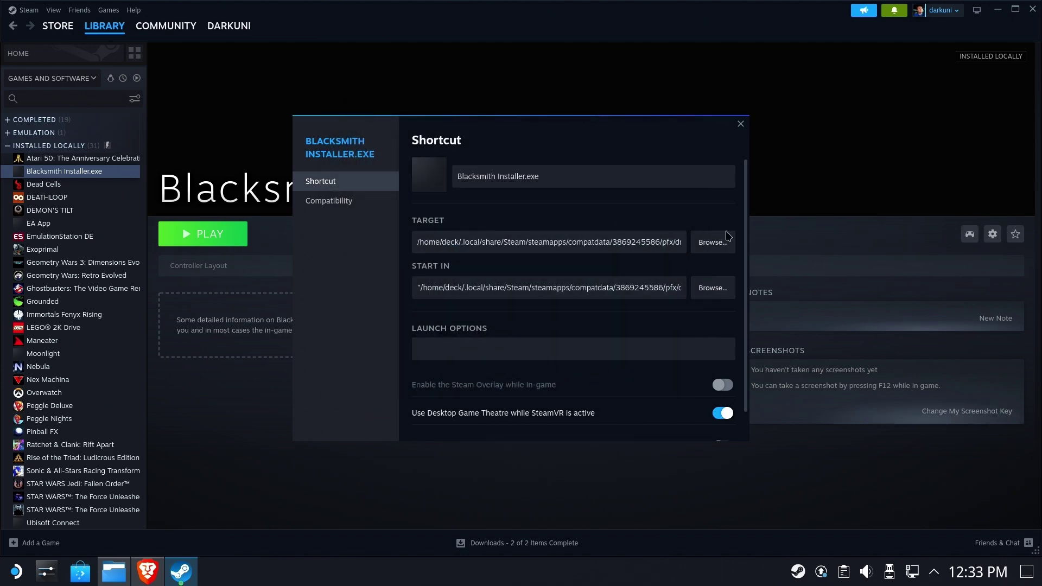
{"action": "left_click", "coordinate": [740, 123]}
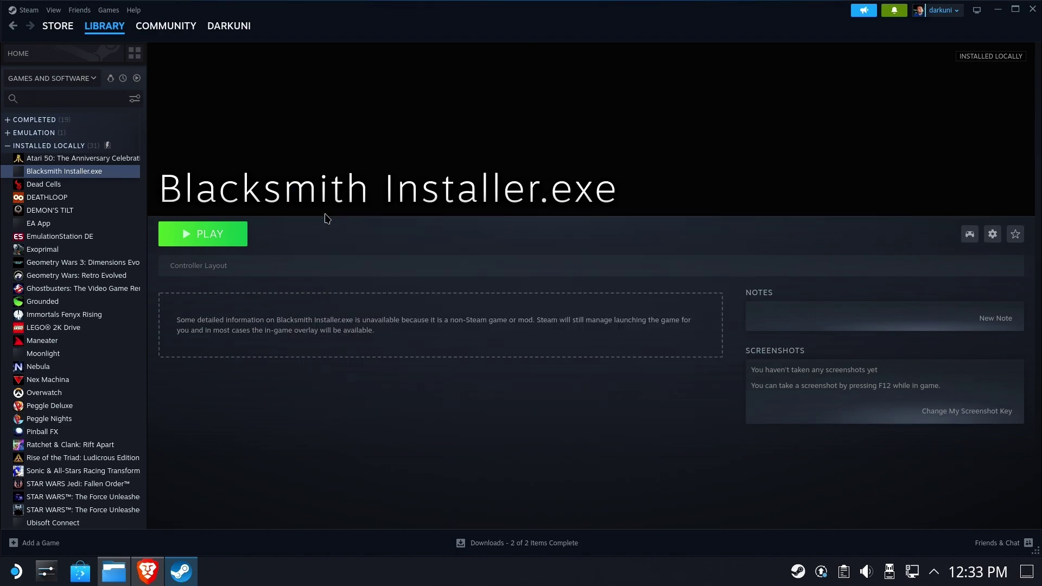
Launch the shortcut, then verify in Properties that its Target ends in BlacksmithBootstrap.exe.
{"action": "left_click", "coordinate": [214, 234]}
{"action": "left_click", "coordinate": [991, 237]}
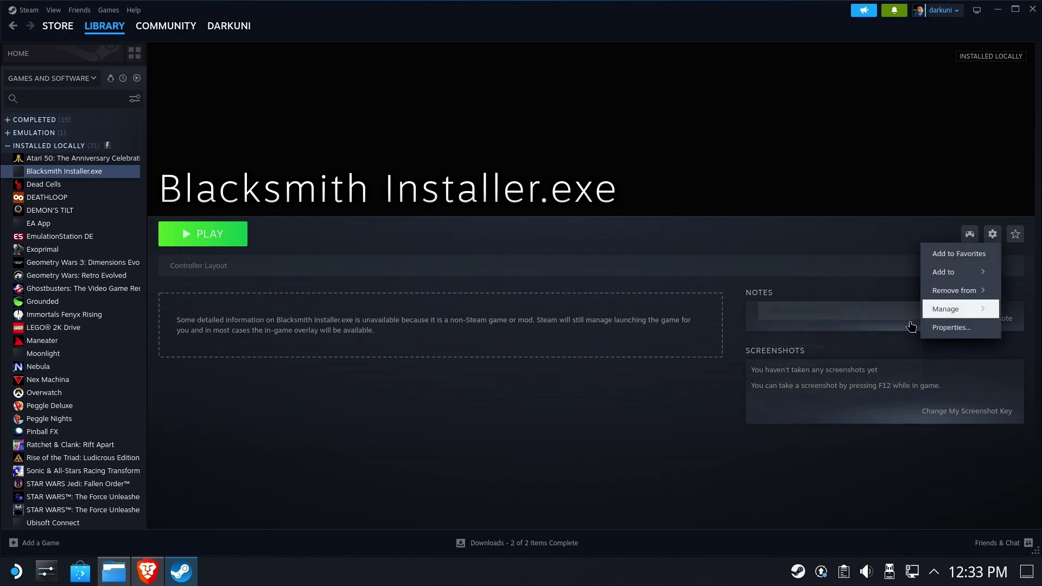
{"action": "left_click", "coordinate": [948, 326]}
{"action": "left_click", "coordinate": [621, 242]}
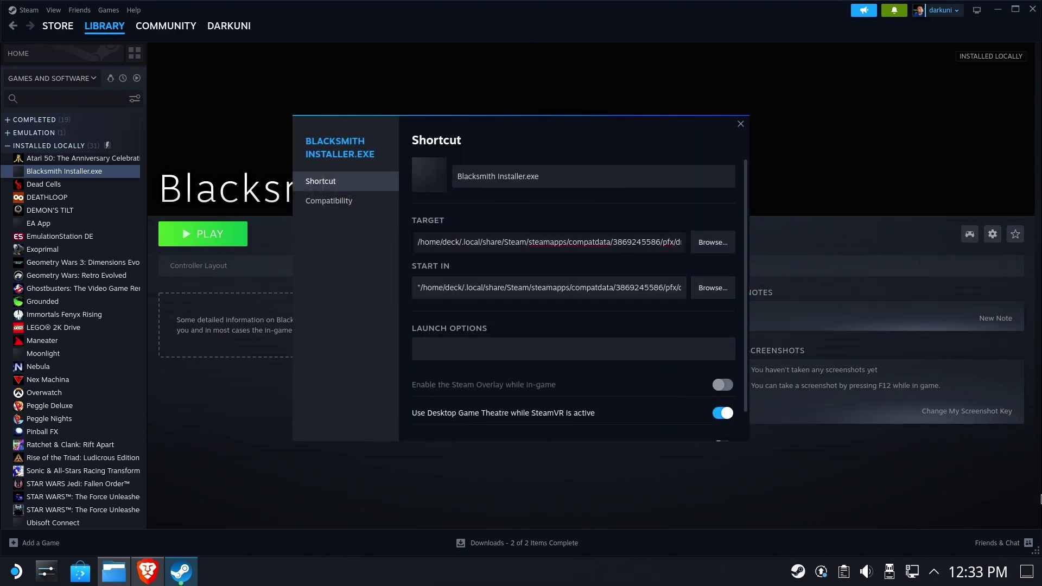
{"action": "key", "text": "End"}
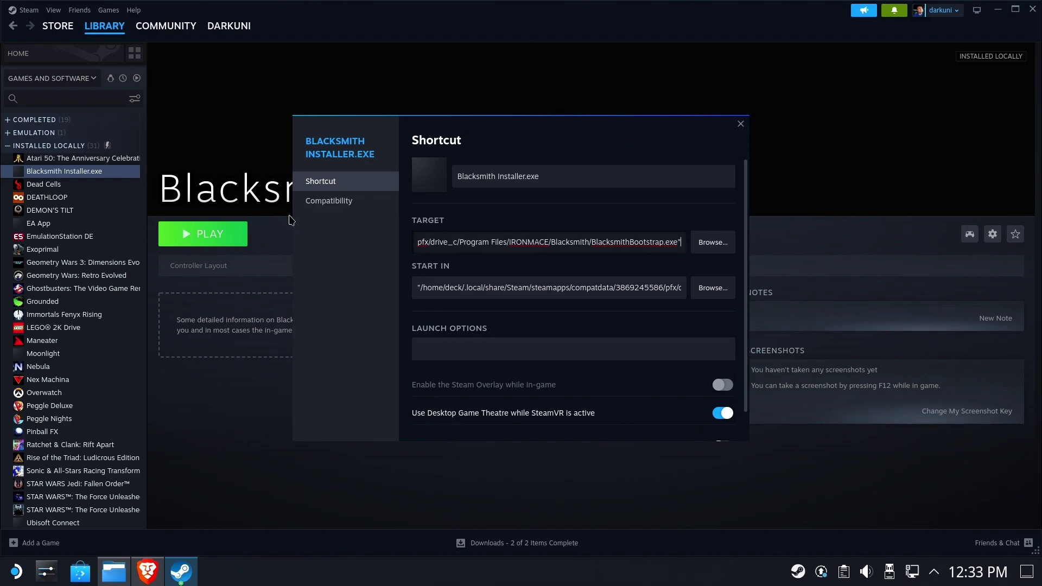
{"action": "left_click", "coordinate": [740, 125]}
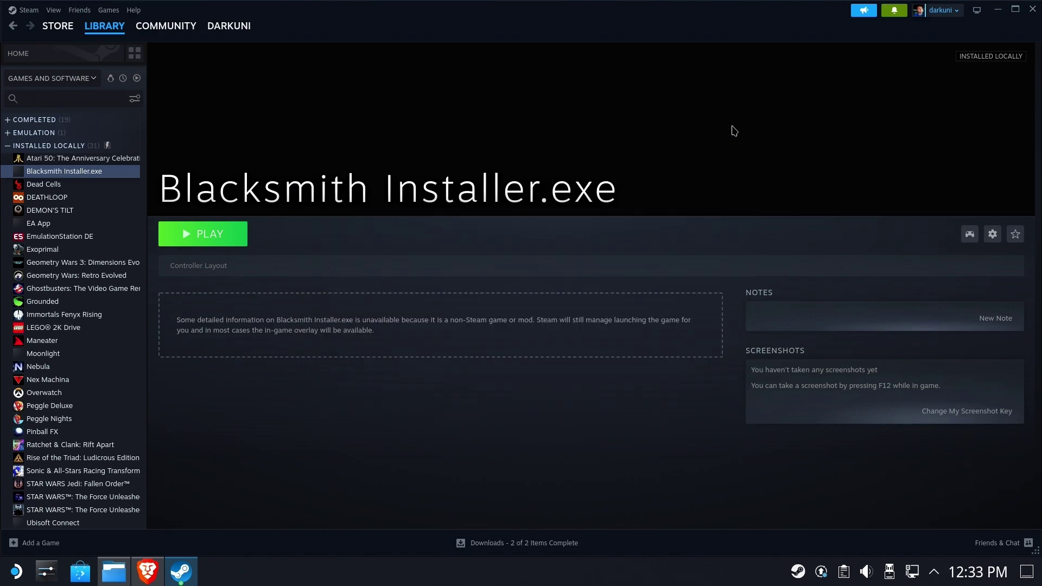
Play Blacksmith Installer.exe and choose Create in the Blacksmith login window.
{"action": "left_click", "coordinate": [215, 233]}
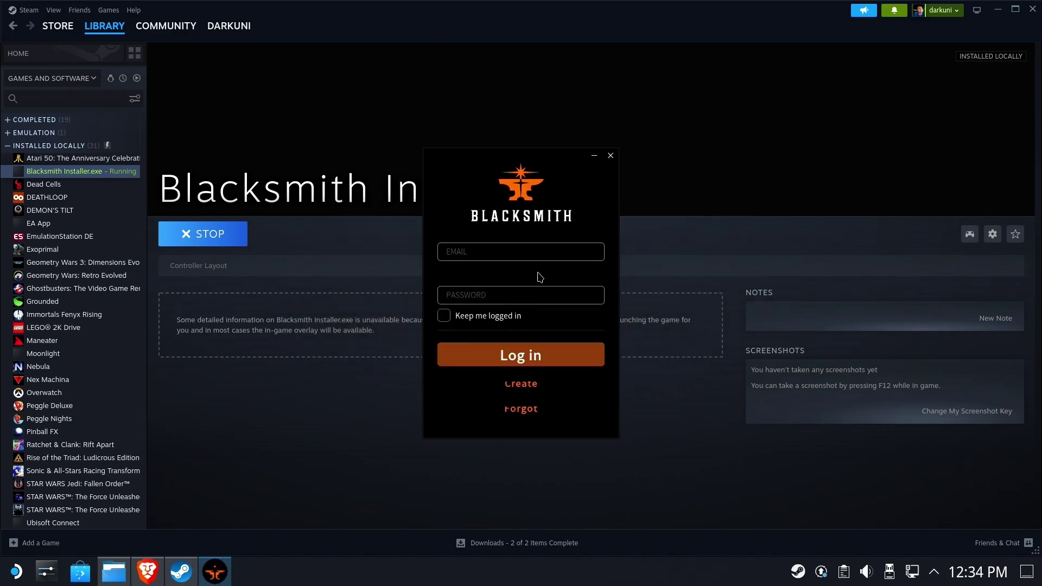
{"action": "left_click", "coordinate": [522, 384]}
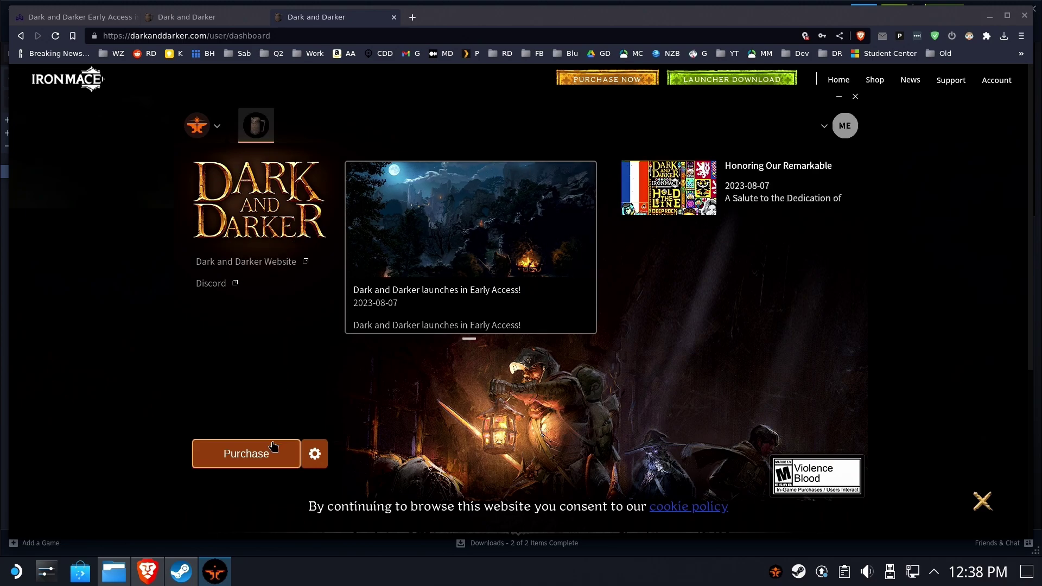
Purchase the Dark and Darker Standard Edition for $35.00 USD, accepting the payment policy.
{"action": "left_click", "coordinate": [270, 455]}
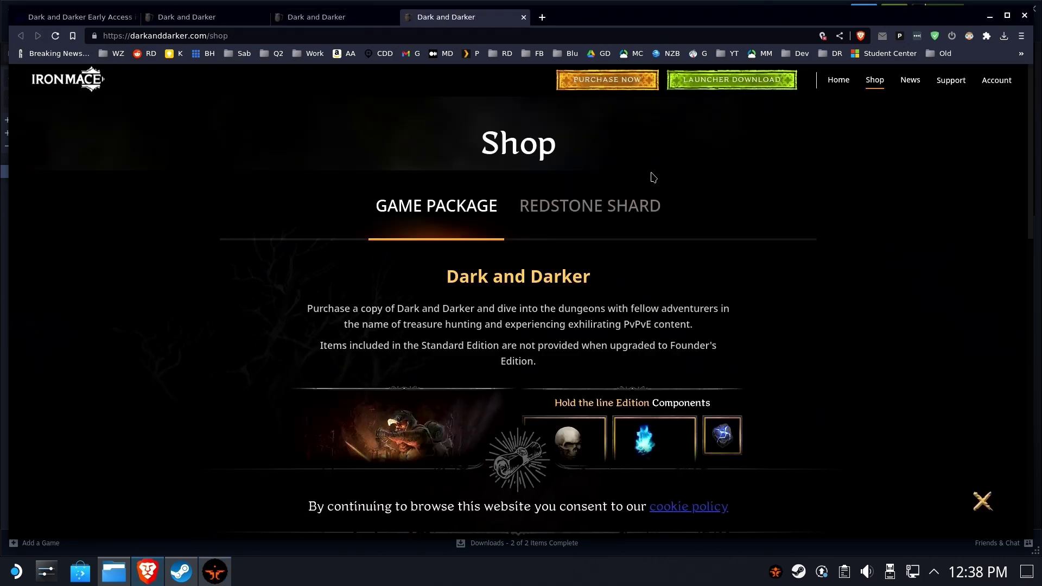
{"action": "scroll", "coordinate": [651, 179], "scroll_direction": "down", "scroll_amount": 4}
{"action": "left_click", "coordinate": [423, 334]}
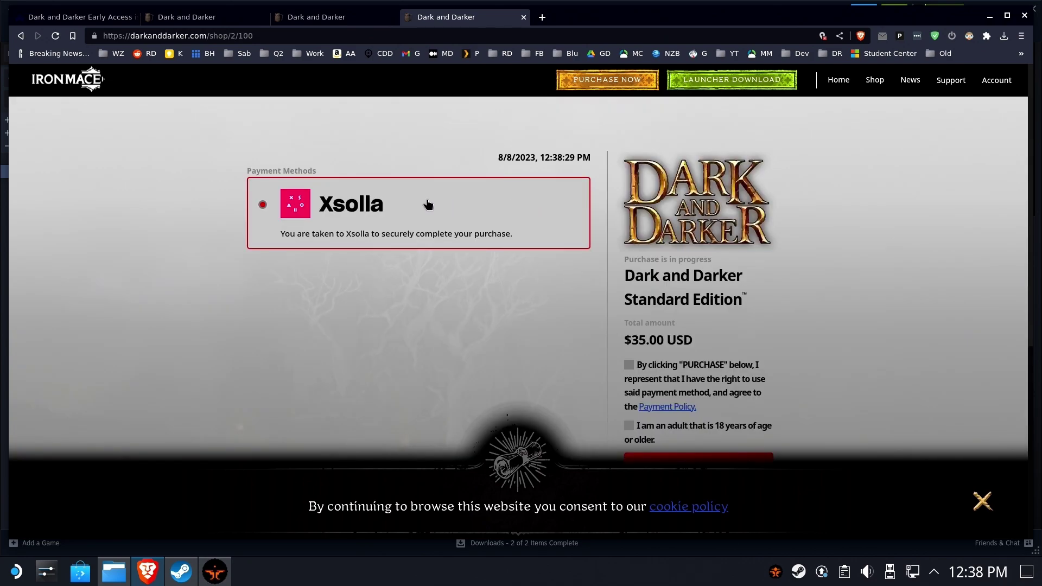
{"action": "scroll", "coordinate": [428, 205], "scroll_direction": "down", "scroll_amount": 5}
{"action": "scroll", "coordinate": [427, 203], "scroll_direction": "up", "scroll_amount": 4}
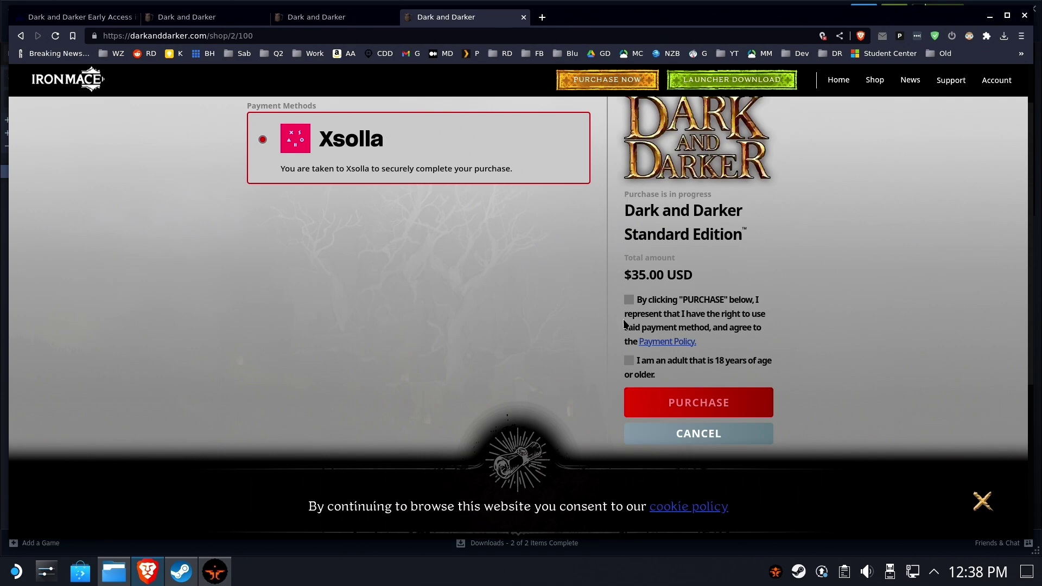
{"action": "left_click", "coordinate": [628, 303]}
{"action": "left_click", "coordinate": [628, 361]}
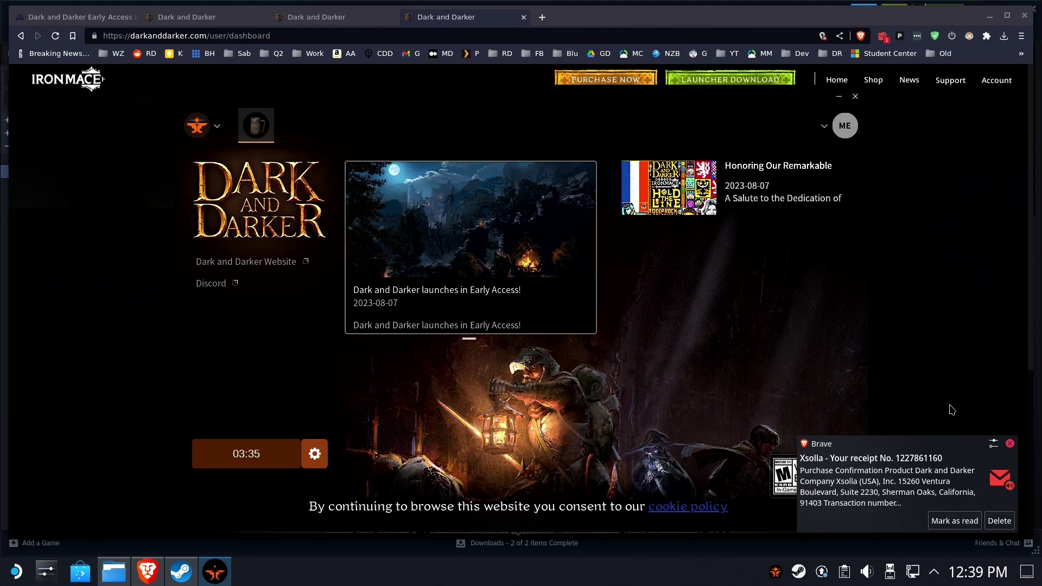
{"action": "left_click", "coordinate": [1010, 444]}
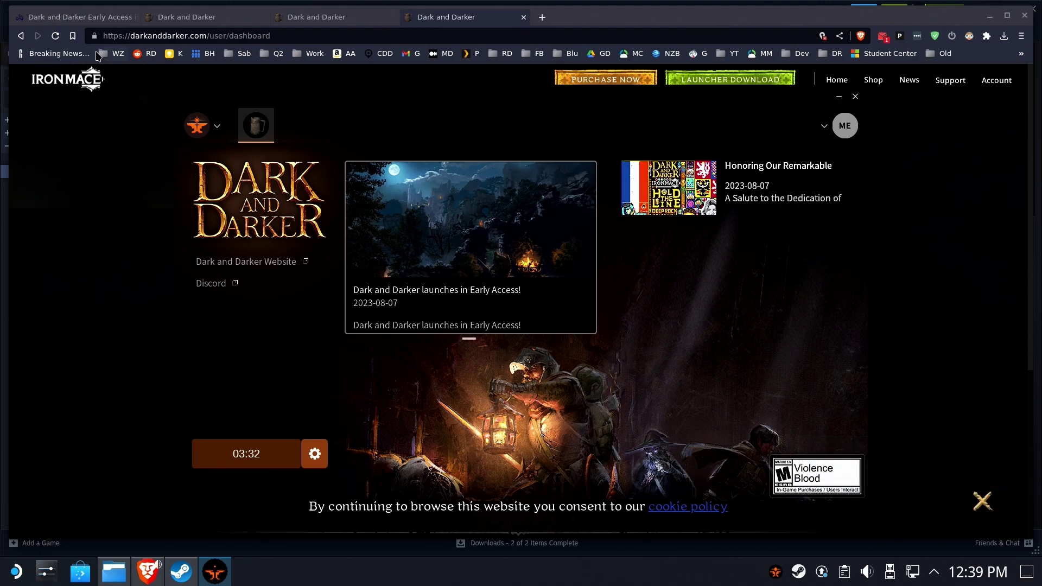
Close Brave with all its tabs.
{"action": "left_click", "coordinate": [291, 37]}
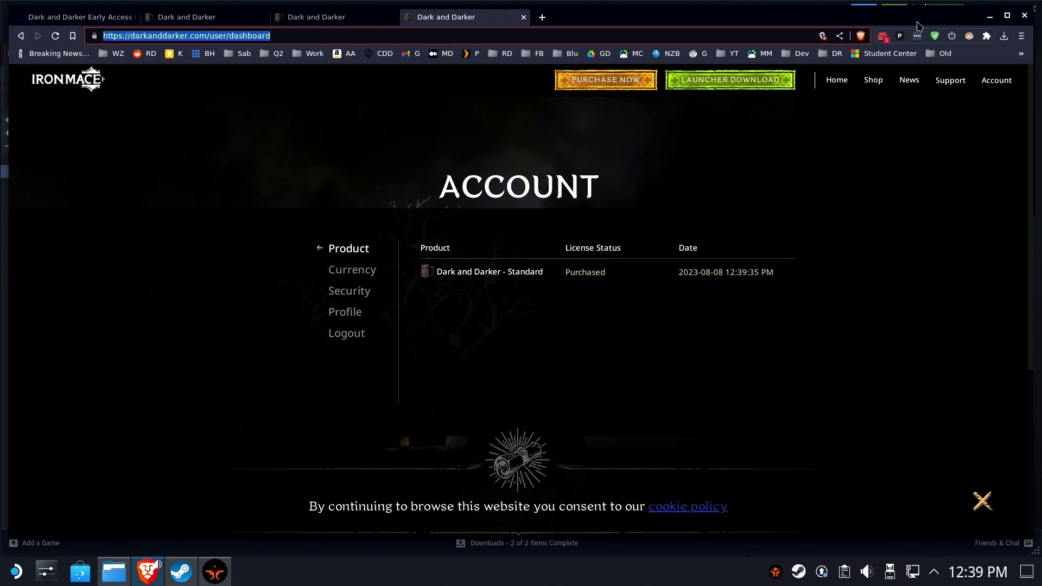
{"action": "left_click", "coordinate": [1024, 16]}
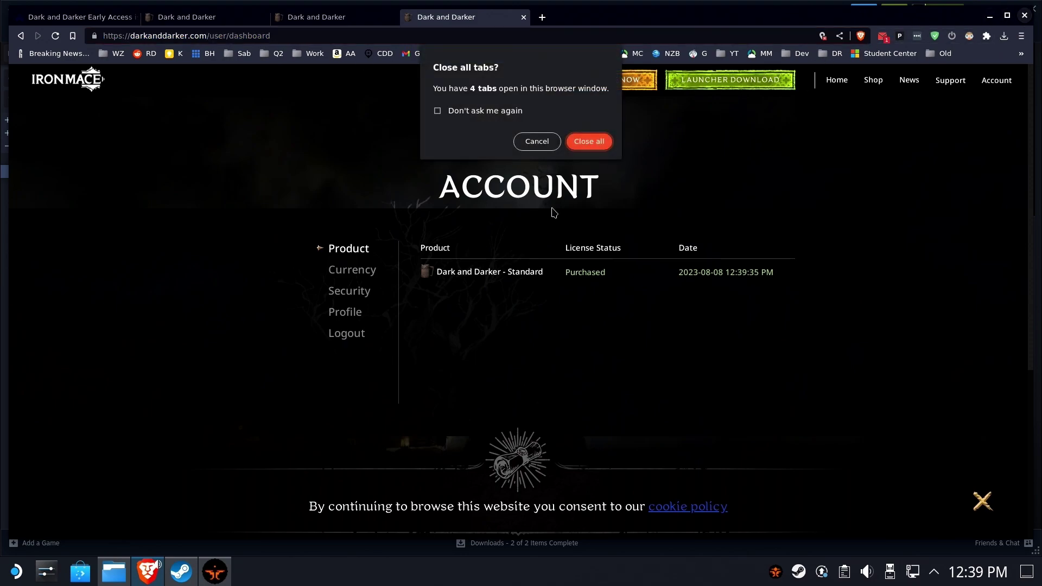
{"action": "left_click", "coordinate": [596, 147]}
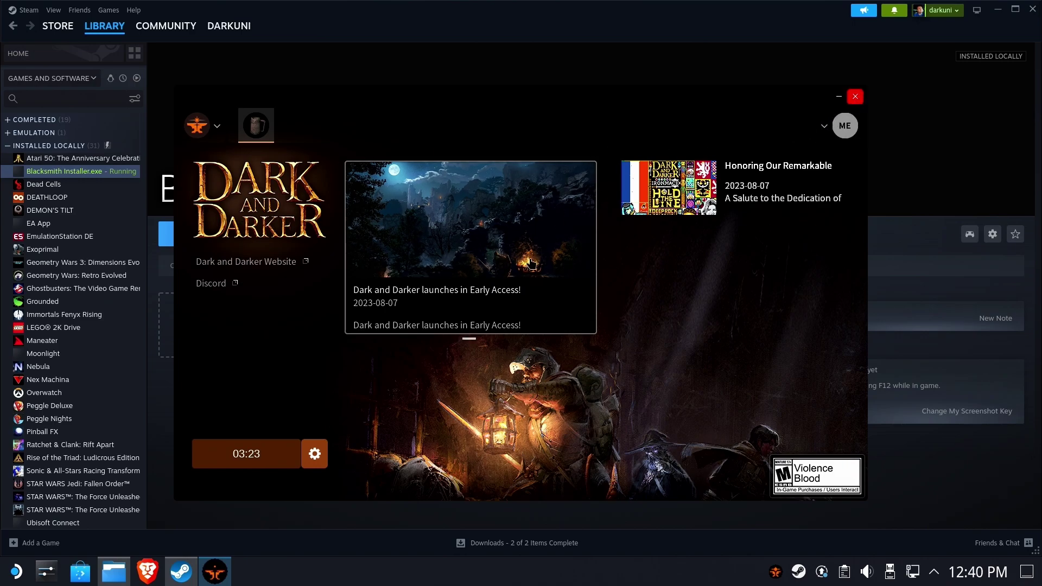
Close the launcher, relaunch Blacksmith from Steam, and log back in with the account password.
{"action": "left_click", "coordinate": [855, 97]}
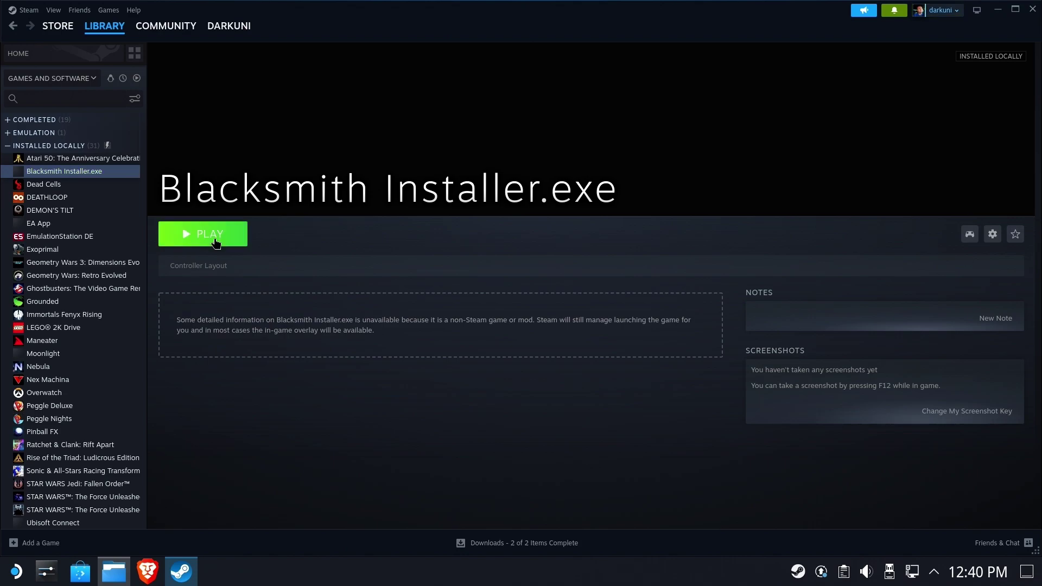
{"action": "left_click", "coordinate": [214, 237]}
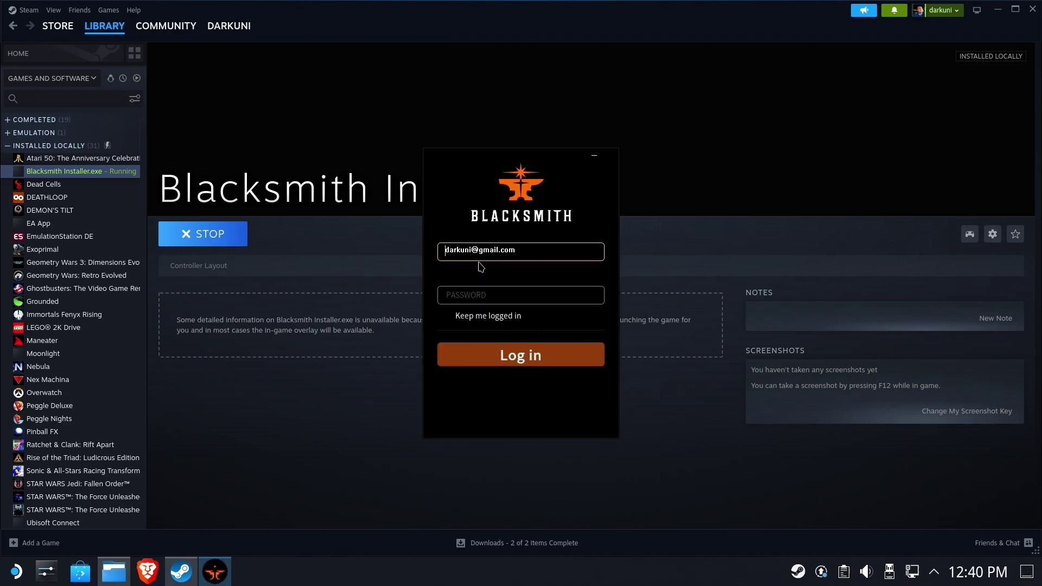
{"action": "left_click", "coordinate": [505, 297]}
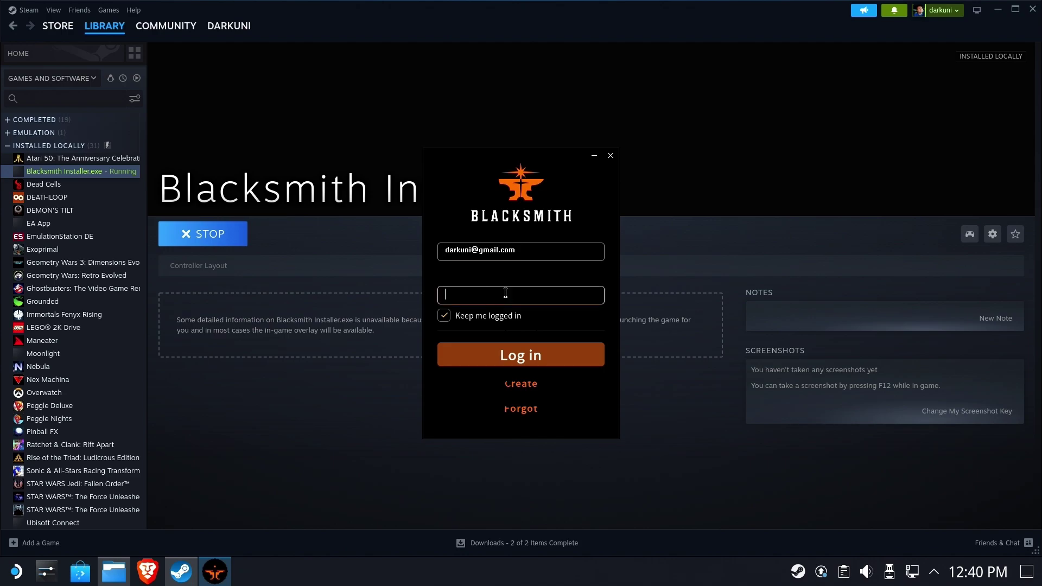
{"action": "type", "text": "**********"}
{"action": "left_click", "coordinate": [495, 359]}
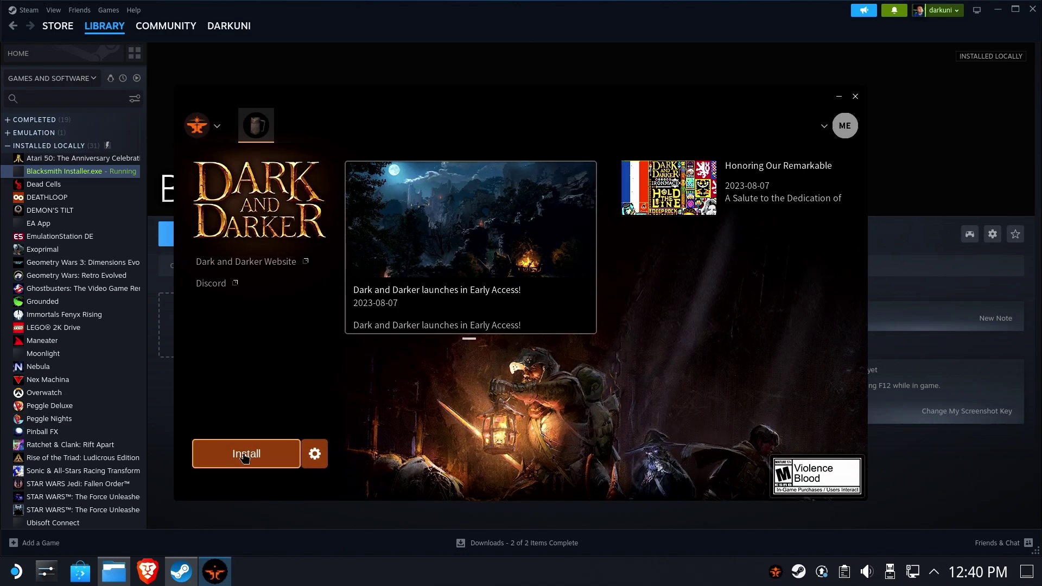
Start the Dark and Darker install and accept the end-user license agreement.
{"action": "left_click", "coordinate": [245, 456]}
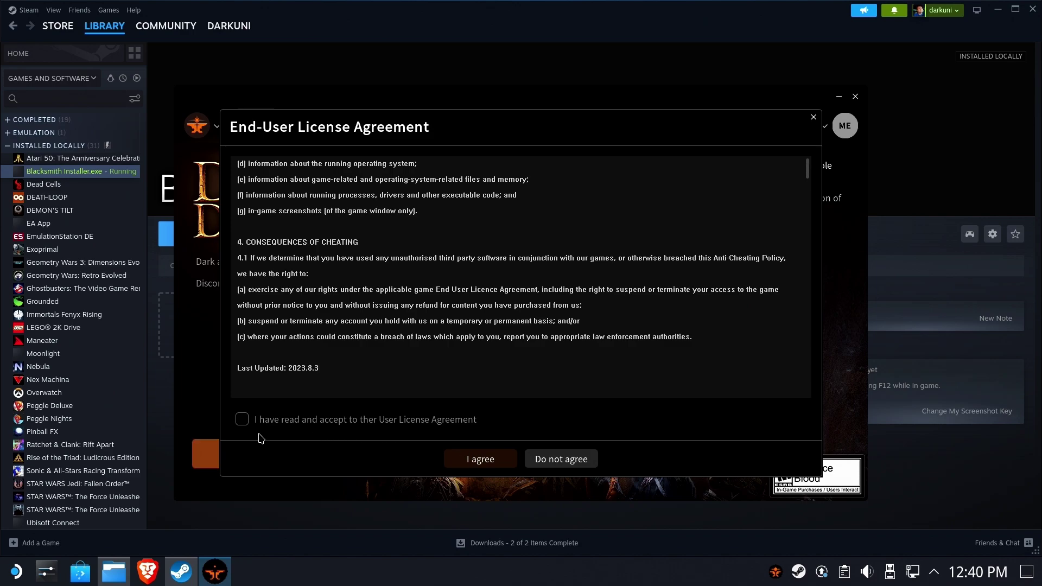
{"action": "left_click", "coordinate": [242, 423]}
{"action": "left_click", "coordinate": [454, 458]}
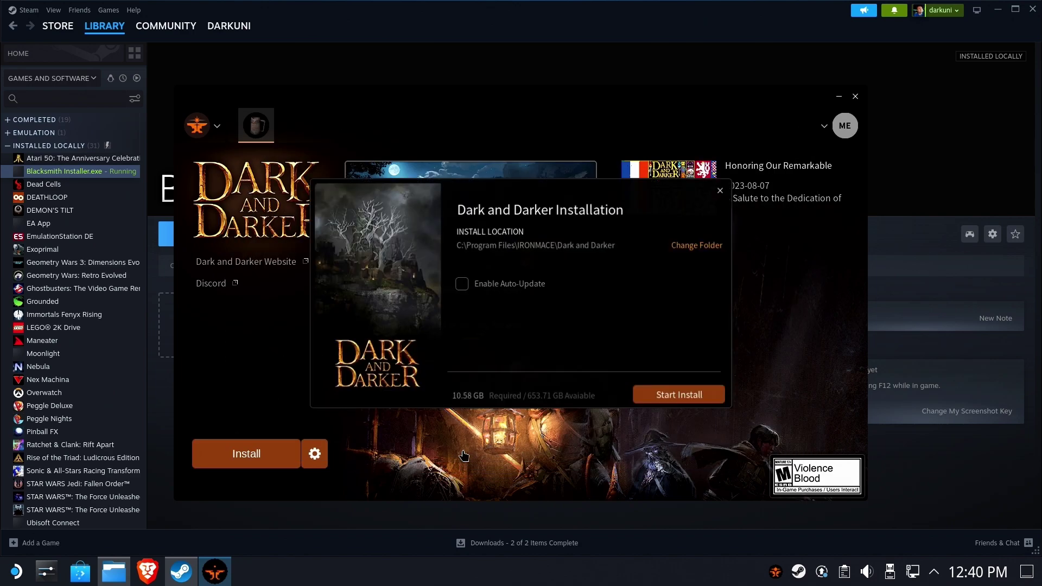
Set the install folder to C:\Games, enable auto-update, and start the installation.
{"action": "left_click", "coordinate": [701, 246]}
{"action": "left_click", "coordinate": [390, 210]}
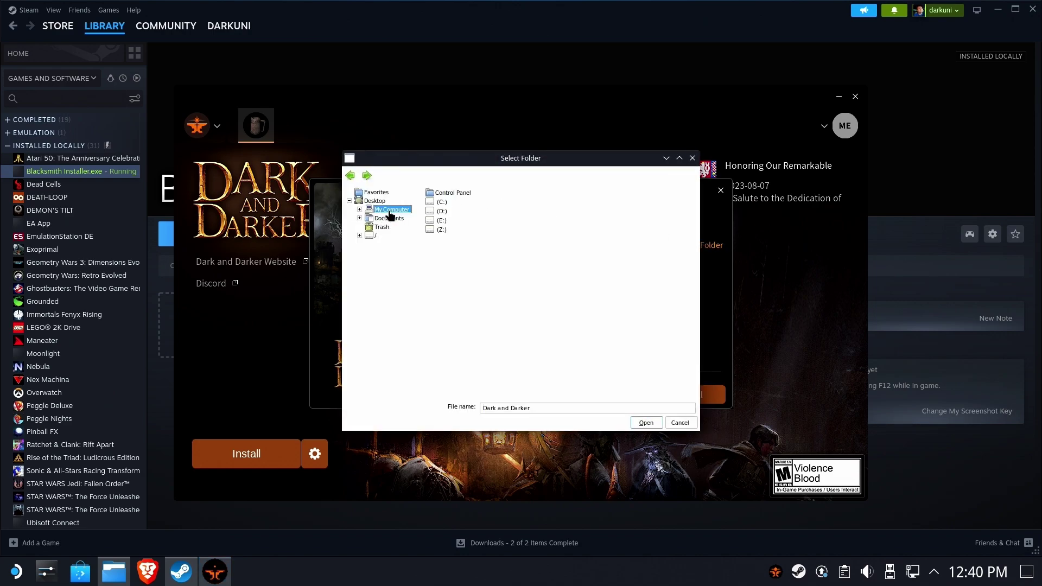
{"action": "left_click", "coordinate": [442, 203]}
{"action": "double_click", "coordinate": [442, 202]}
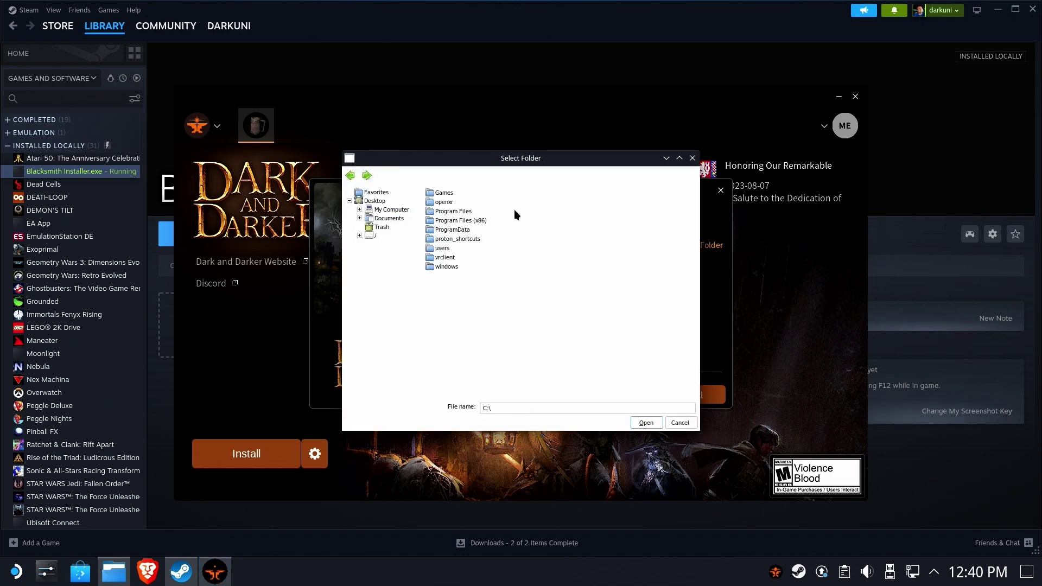
{"action": "double_click", "coordinate": [443, 194]}
{"action": "left_click", "coordinate": [646, 423]}
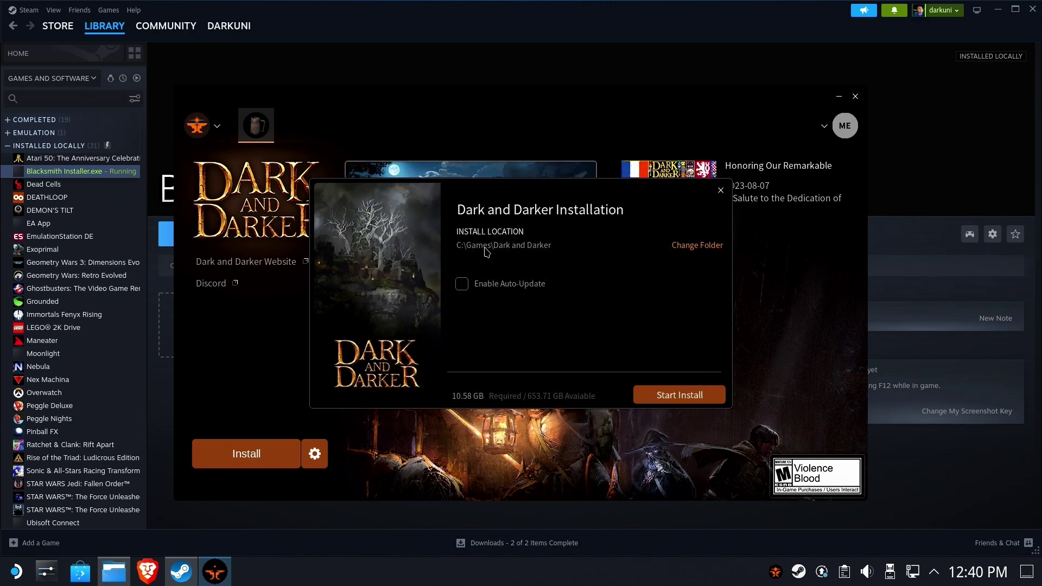
{"action": "left_click", "coordinate": [462, 284]}
{"action": "left_click", "coordinate": [673, 396]}
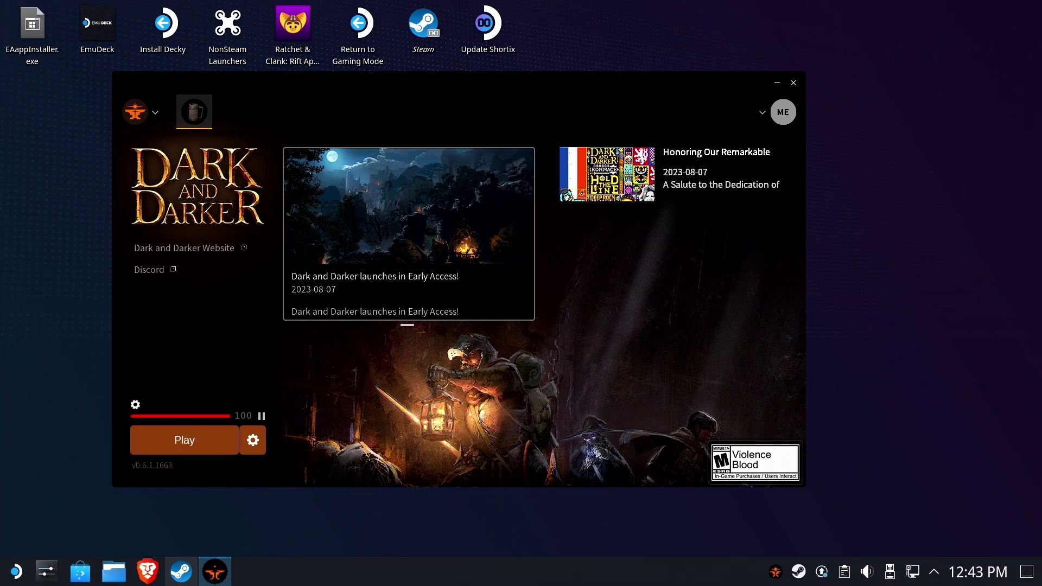
Play Dark and Darker v0.6.1.1663 from the Blacksmith launcher.
{"action": "left_click", "coordinate": [174, 452]}
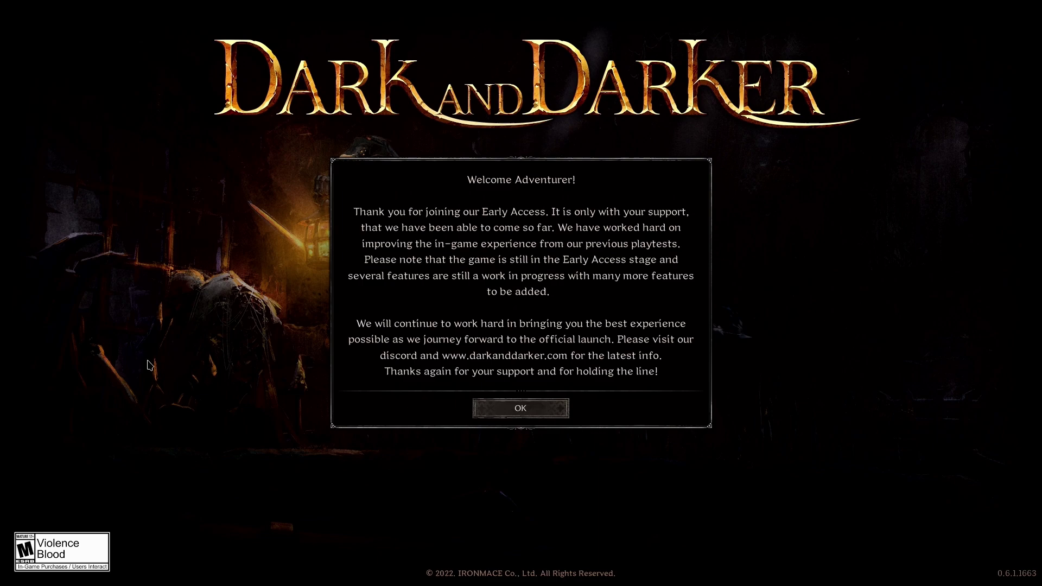
Dismiss the welcome message, connect to servers, preview the female Cleric, then open the desktop app menu.
{"action": "left_click", "coordinate": [522, 416]}
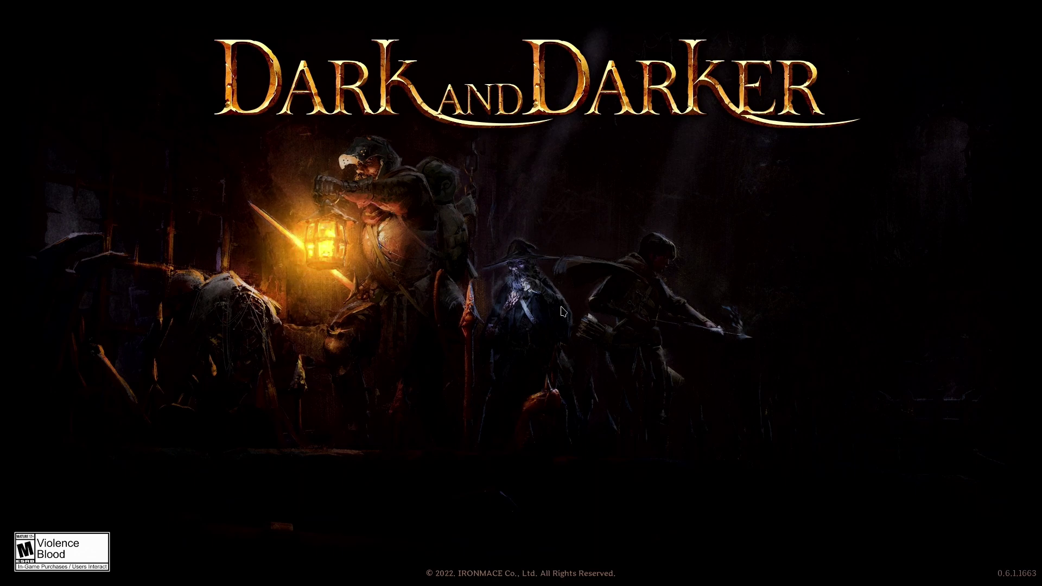
{"action": "left_click", "coordinate": [580, 291]}
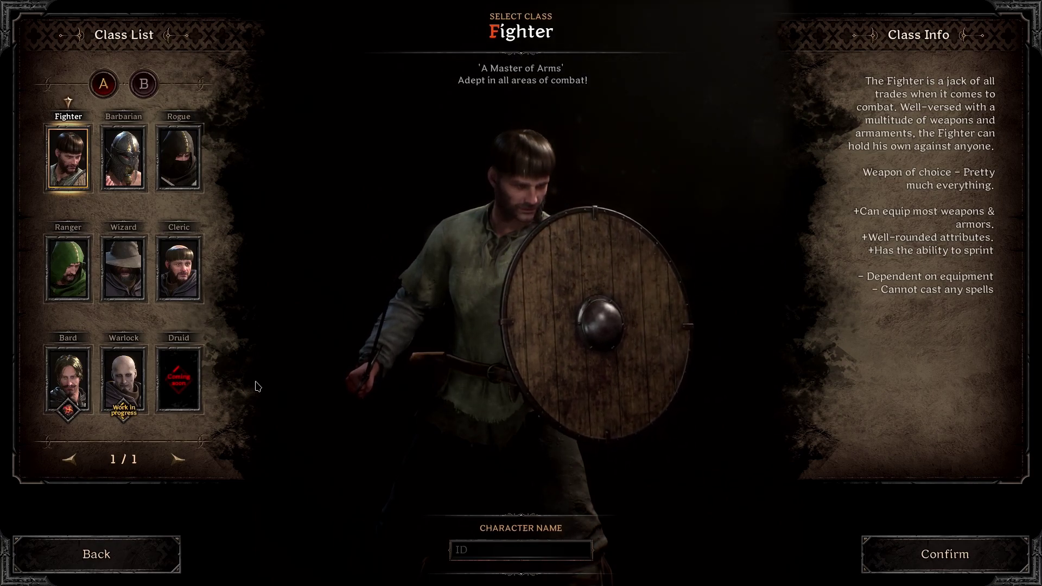
{"action": "left_click", "coordinate": [152, 90]}
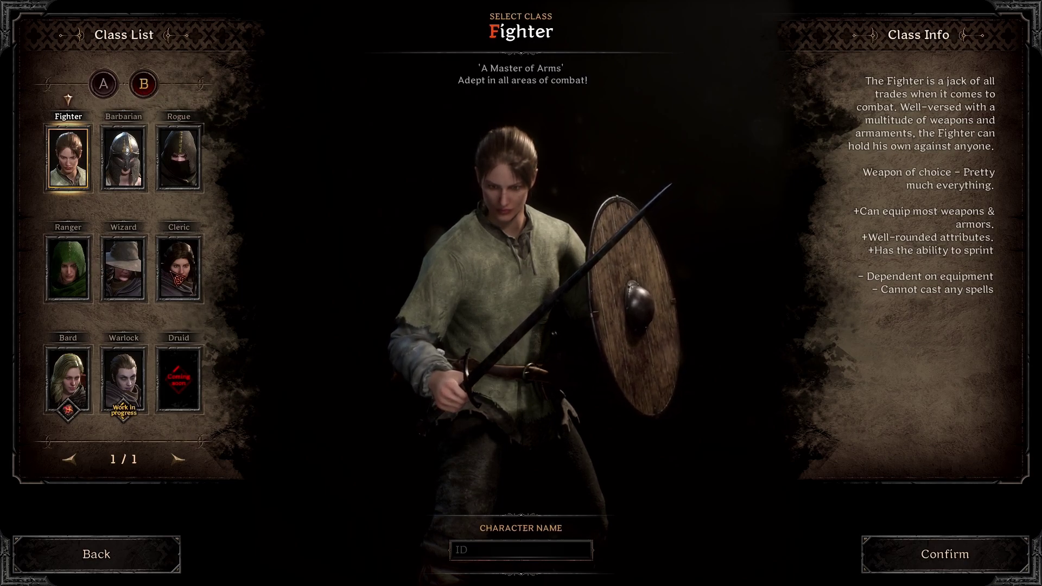
{"action": "left_click", "coordinate": [173, 280]}
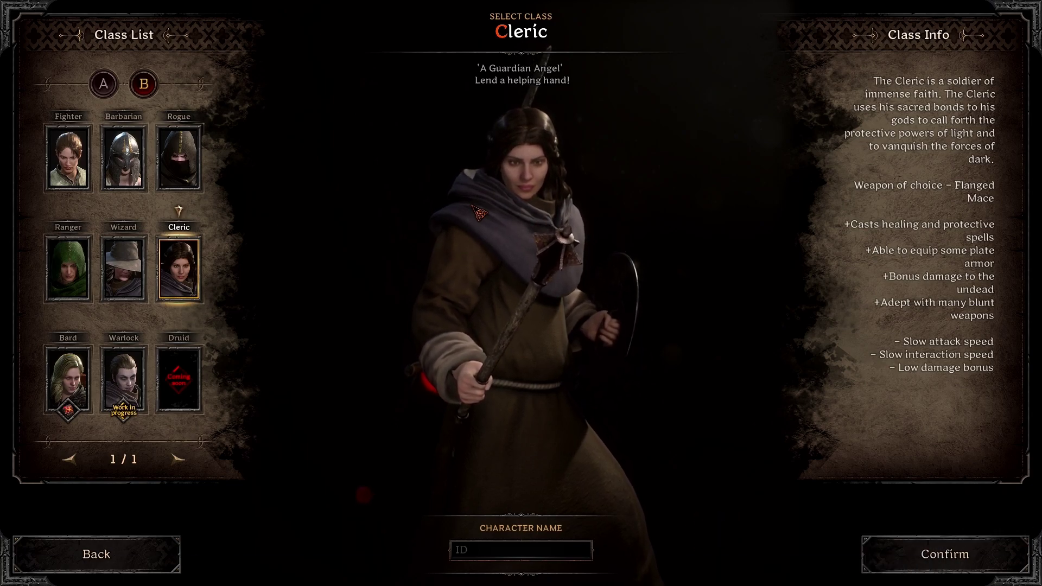
{"action": "key", "text": "super"}
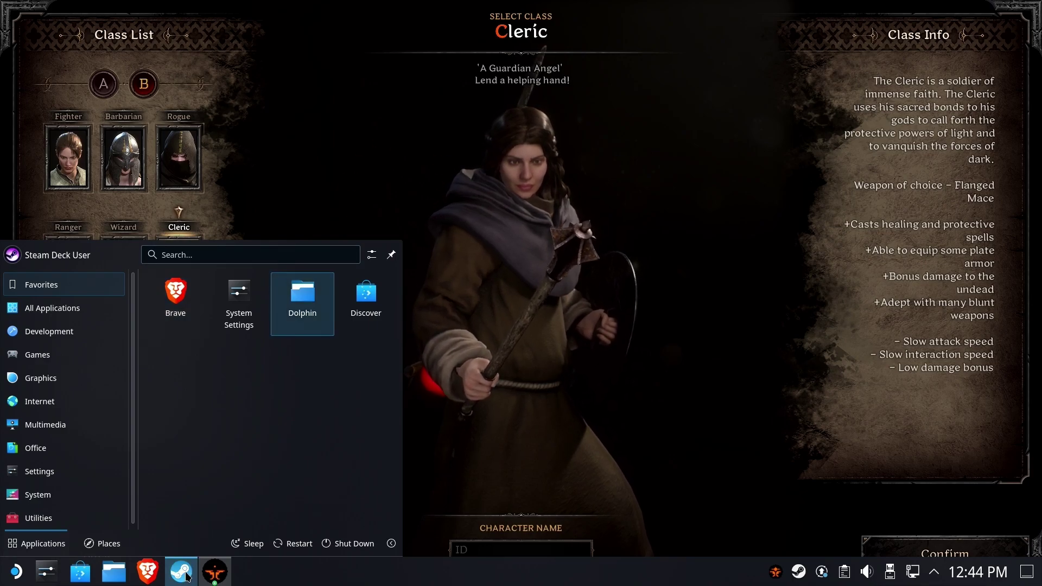